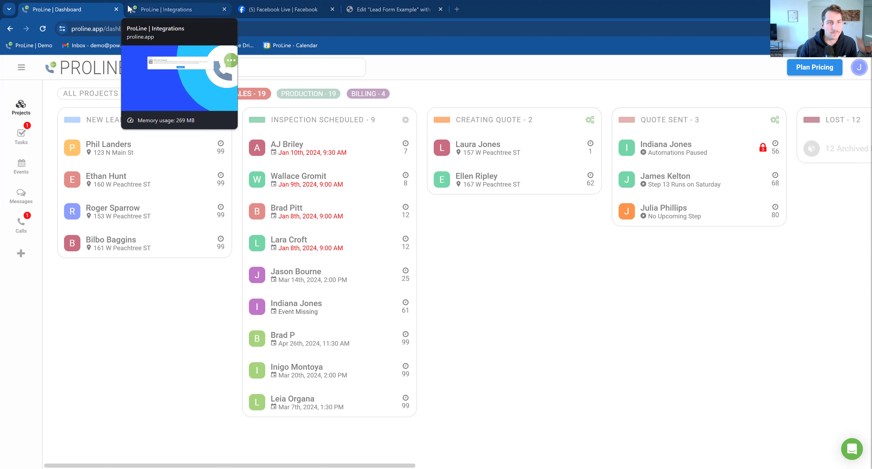
- Switch to the ProLine | Integrations browser tab showing the Web Forms Integration page
{"action": "left_click", "coordinate": [138, 10]}
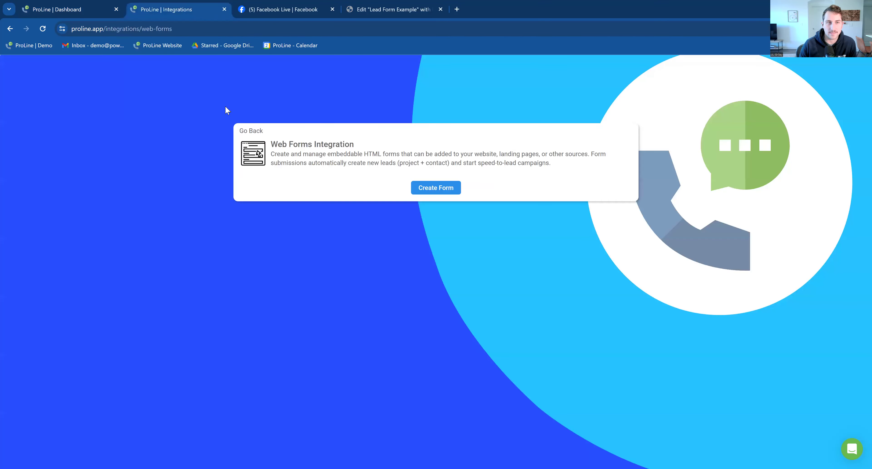
- Go back from the Web Forms Integration card to the full ProLine Integrations list
{"action": "left_click", "coordinate": [98, 4]}
{"action": "left_click", "coordinate": [145, 6]}
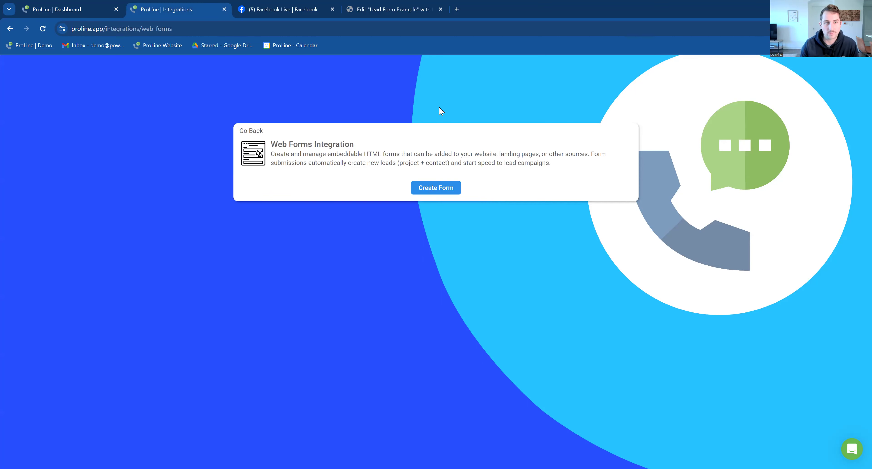
{"action": "left_click", "coordinate": [90, 7]}
{"action": "left_click", "coordinate": [163, 9]}
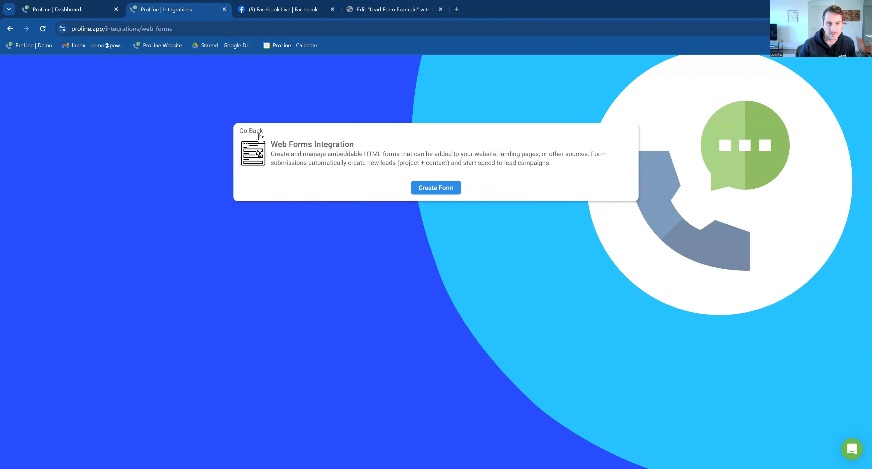
{"action": "left_click", "coordinate": [258, 132]}
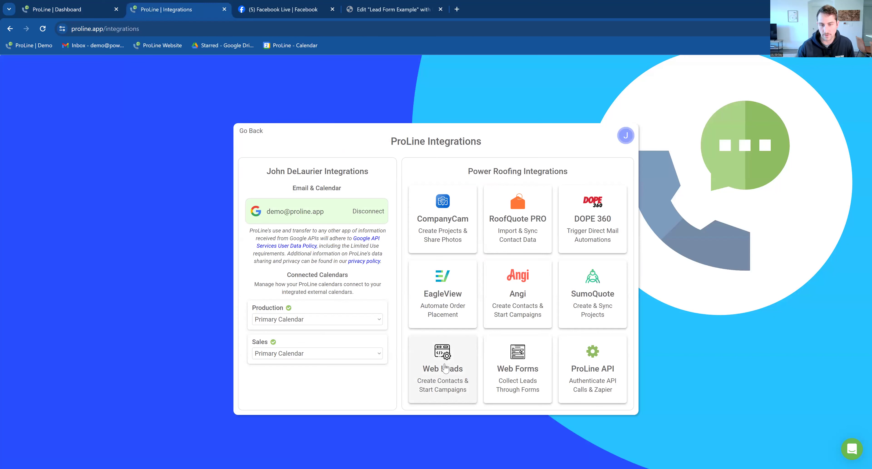
{"action": "left_click", "coordinate": [451, 360]}
{"action": "scroll", "coordinate": [488, 325], "scroll_direction": "down", "scroll_amount": 5}
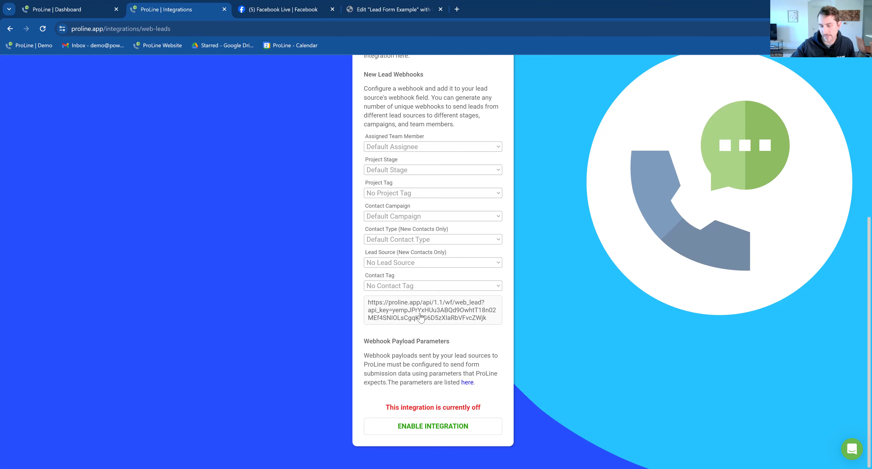
{"action": "scroll", "coordinate": [421, 316], "scroll_direction": "up", "scroll_amount": 7}
{"action": "scroll", "coordinate": [419, 273], "scroll_direction": "down", "scroll_amount": 5}
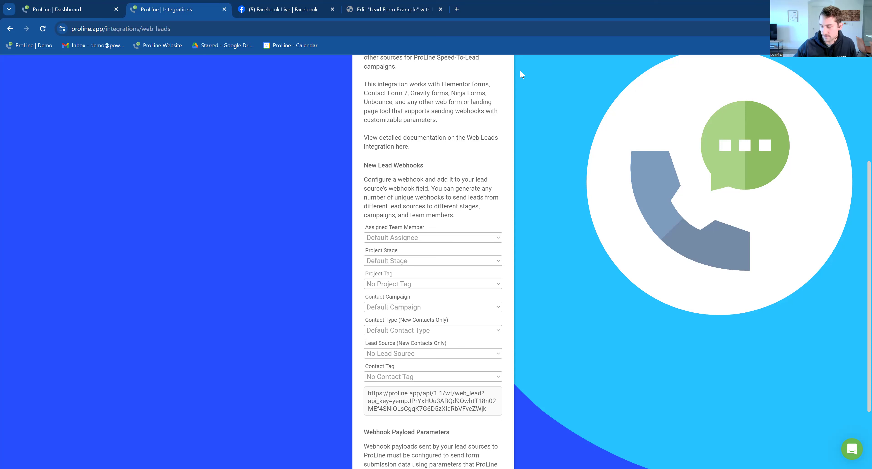
{"action": "scroll", "coordinate": [467, 133], "scroll_direction": "up", "scroll_amount": 5}
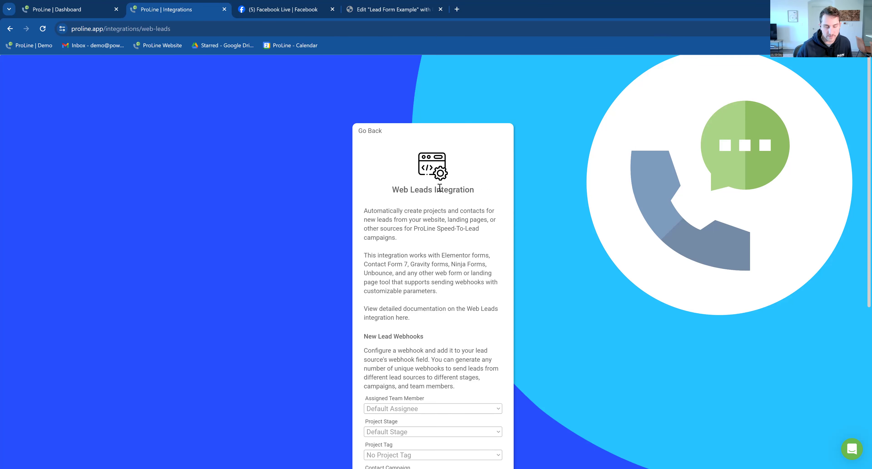
{"action": "left_click", "coordinate": [361, 131]}
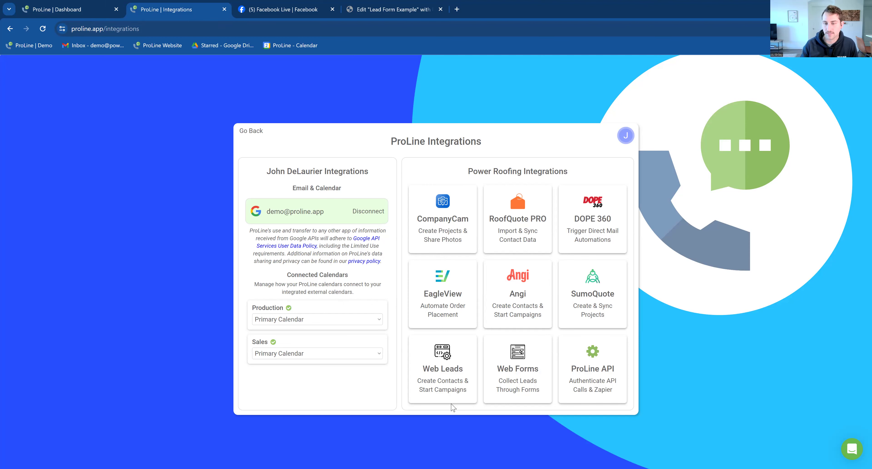
{"action": "left_click", "coordinate": [472, 388]}
{"action": "scroll", "coordinate": [385, 323], "scroll_direction": "down", "scroll_amount": 6}
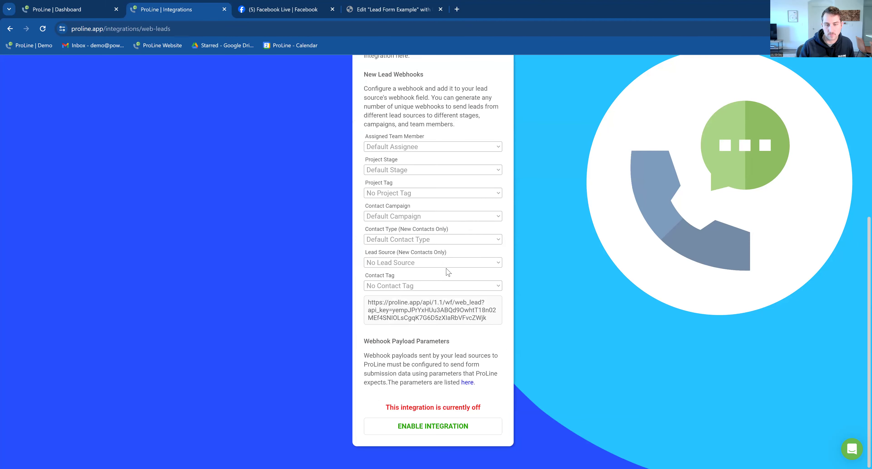
{"action": "scroll", "coordinate": [441, 253], "scroll_direction": "up", "scroll_amount": 6}
{"action": "left_click", "coordinate": [379, 135]}
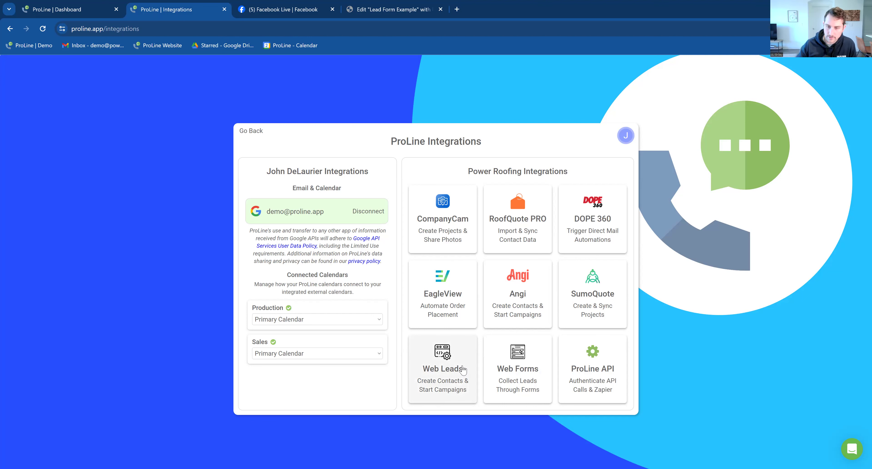
{"action": "left_click", "coordinate": [516, 386]}
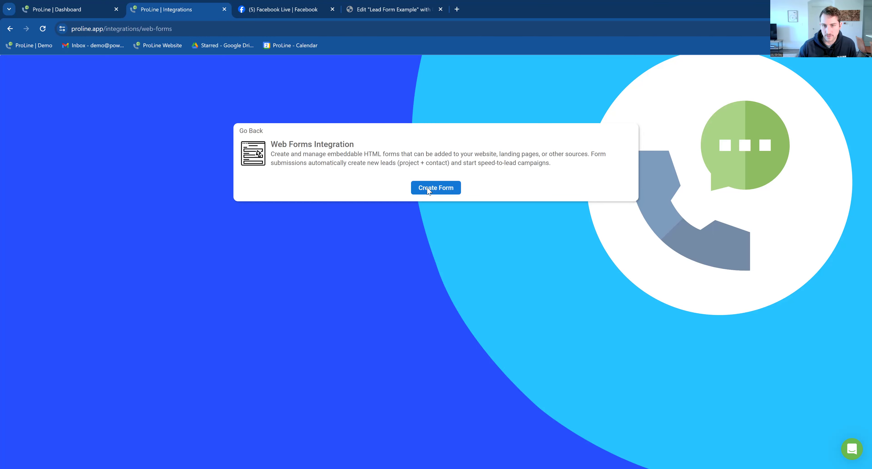
- Create a new web form named 'Website Form', correcting a typo in the name
{"action": "left_click", "coordinate": [430, 193]}
{"action": "type", "text": "WEe"}
{"action": "key", "text": "BackSpace"}
{"action": "key", "text": "BackSpace"}
{"action": "type", "text": "ebsite Form"}
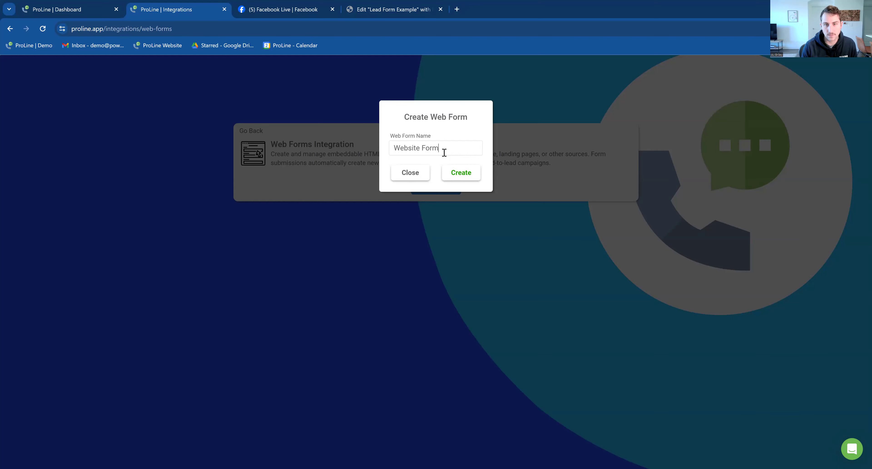
{"action": "left_click", "coordinate": [461, 173]}
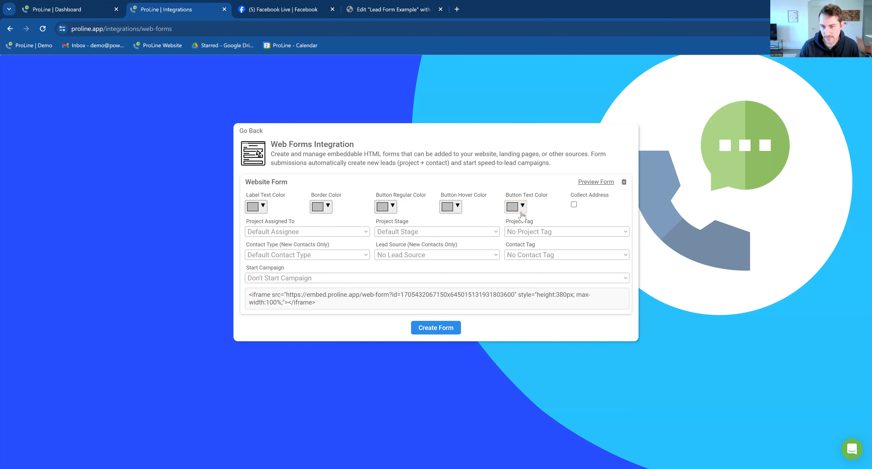
- Try several dark red shades for the Website Form's label text colour
{"action": "left_click", "coordinate": [258, 206]}
{"action": "left_click", "coordinate": [303, 246]}
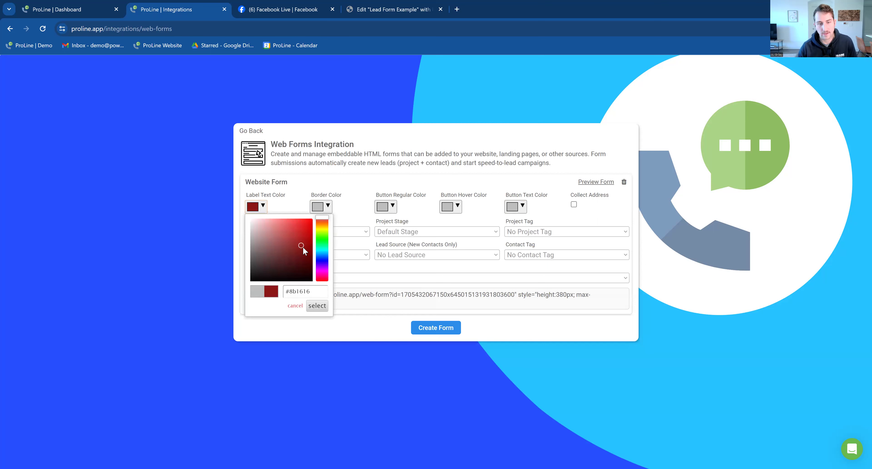
{"action": "left_click", "coordinate": [298, 244]}
{"action": "left_click_drag", "start_coordinate": [299, 245], "coordinate": [293, 225]}
{"action": "left_click", "coordinate": [297, 196]}
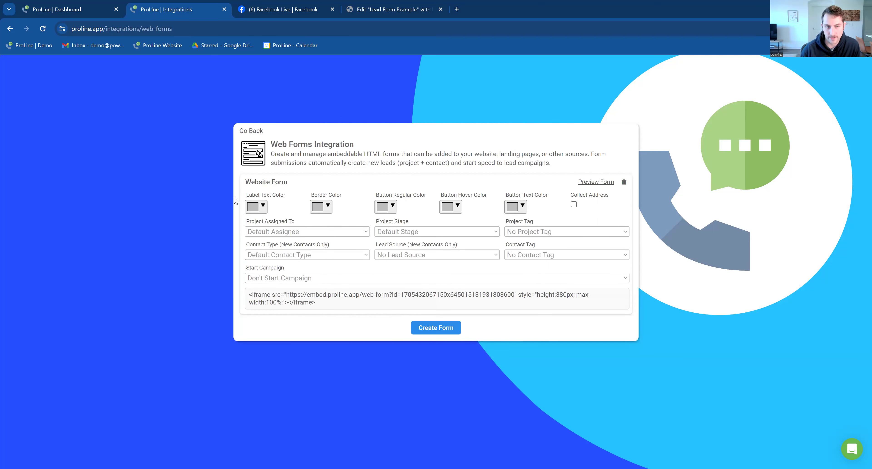
{"action": "left_click", "coordinate": [258, 207]}
{"action": "left_click", "coordinate": [293, 250]}
{"action": "left_click", "coordinate": [317, 305]}
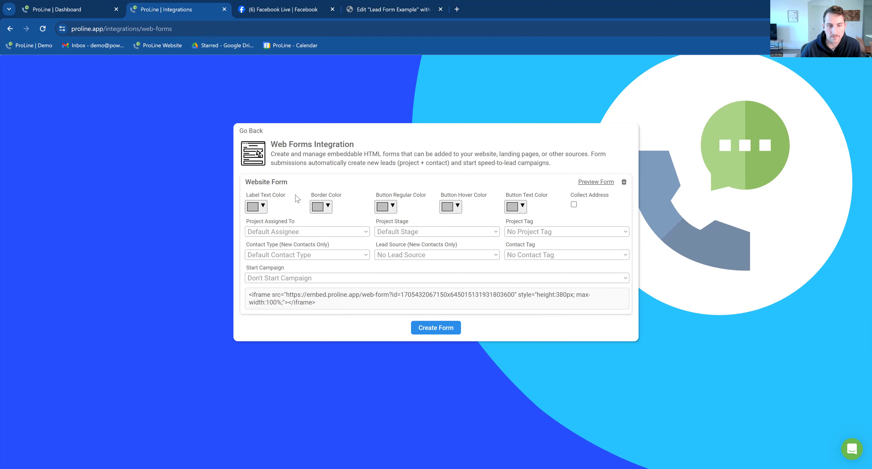
{"action": "left_click", "coordinate": [264, 207]}
{"action": "left_click", "coordinate": [283, 236]}
{"action": "left_click", "coordinate": [307, 233]}
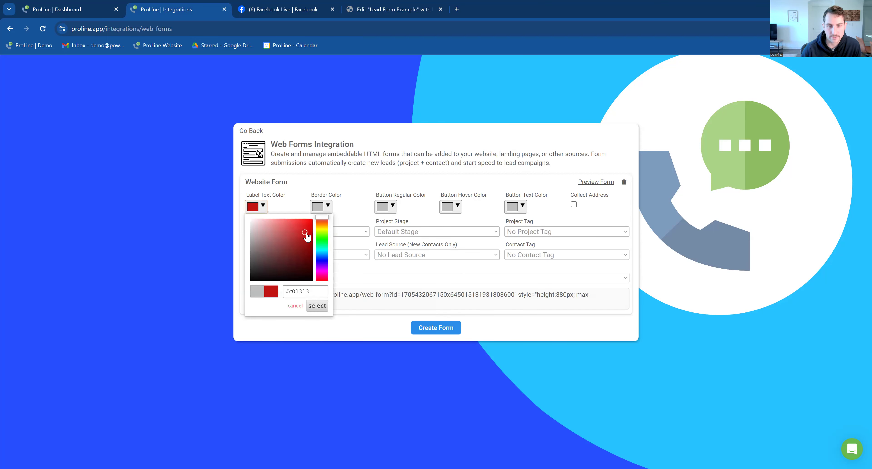
{"action": "left_click", "coordinate": [296, 201]}
{"action": "left_click", "coordinate": [263, 207]}
{"action": "left_click", "coordinate": [335, 207]}
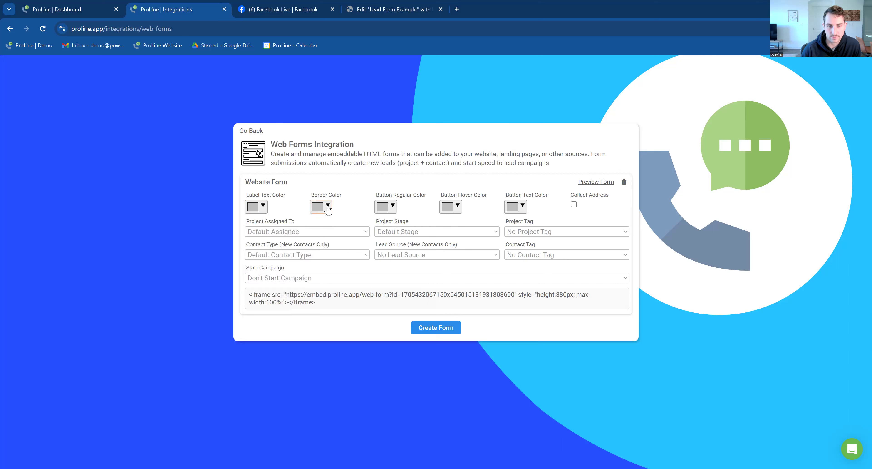
- Try red shades for the form border, submit button and button hover colours
{"action": "left_click", "coordinate": [325, 206]}
{"action": "left_click", "coordinate": [352, 243]}
{"action": "left_click", "coordinate": [354, 198]}
{"action": "left_click", "coordinate": [393, 206]}
{"action": "left_click", "coordinate": [434, 234]}
{"action": "left_click", "coordinate": [457, 206]}
{"action": "left_click", "coordinate": [492, 236]}
{"action": "left_click", "coordinate": [526, 208]}
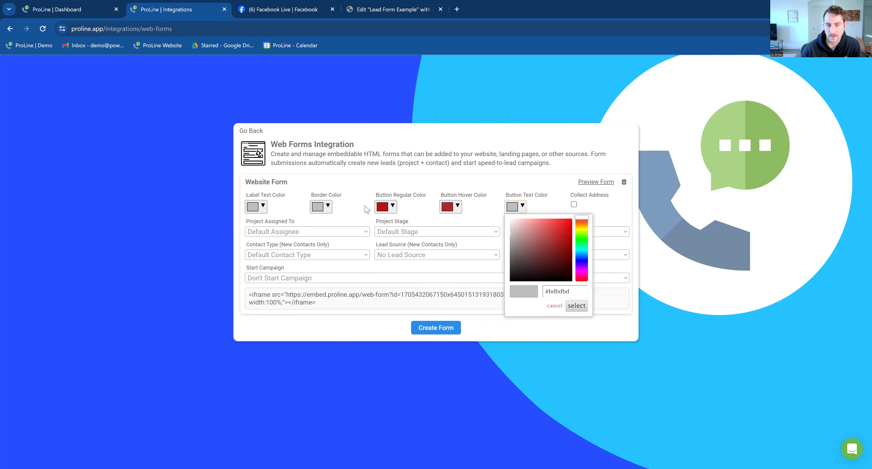
{"action": "left_click", "coordinate": [327, 208]}
{"action": "left_click", "coordinate": [371, 239]}
{"action": "left_click", "coordinate": [364, 229]}
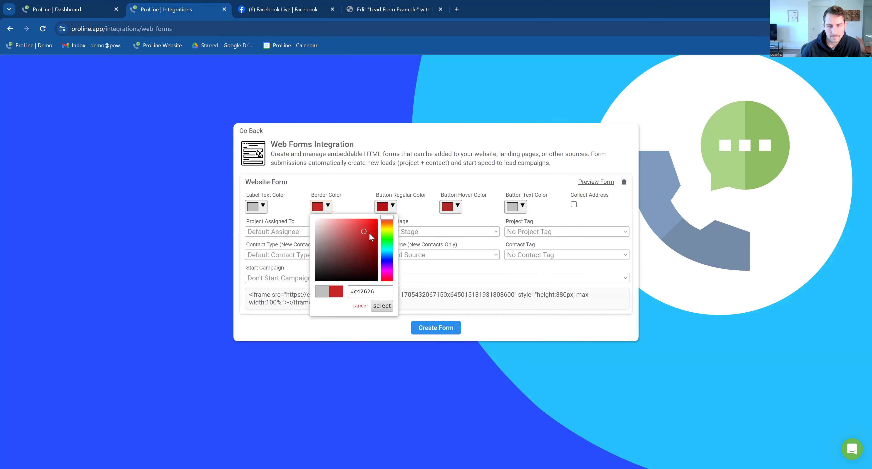
{"action": "left_click", "coordinate": [269, 210]}
{"action": "left_click", "coordinate": [262, 207]}
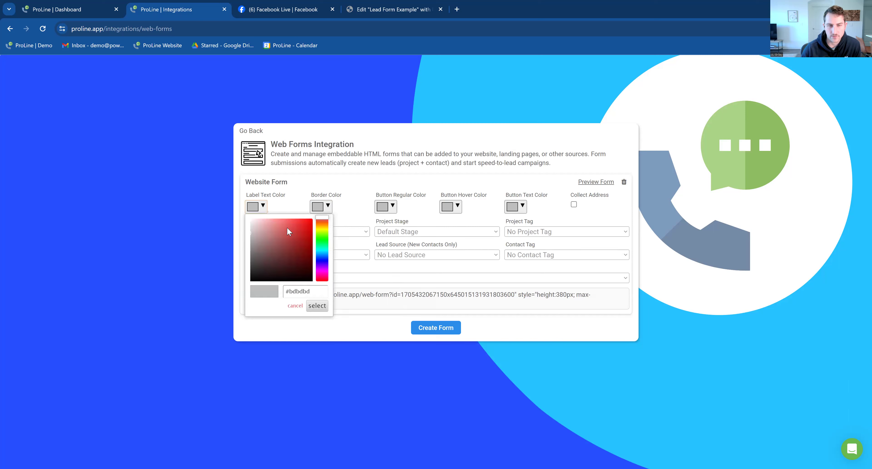
- Edit the form title, preview the Website Form, then return to the label text colour picker
{"action": "left_click", "coordinate": [382, 183]}
{"action": "left_click", "coordinate": [298, 224]}
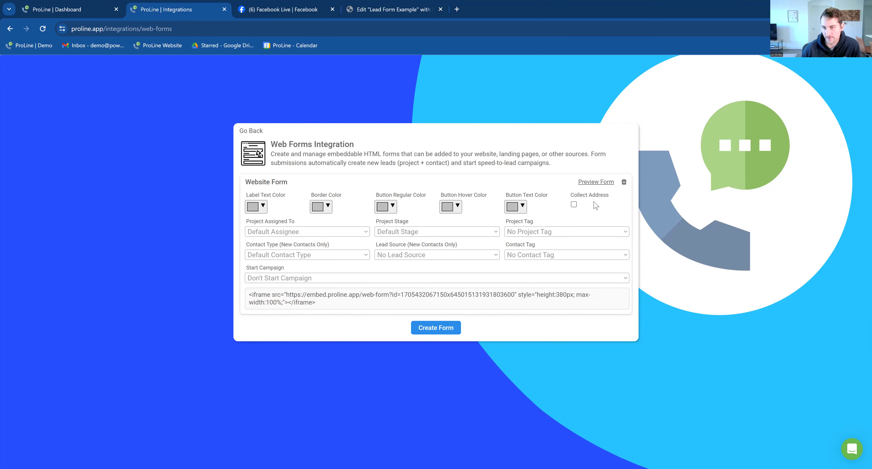
{"action": "left_click", "coordinate": [591, 183]}
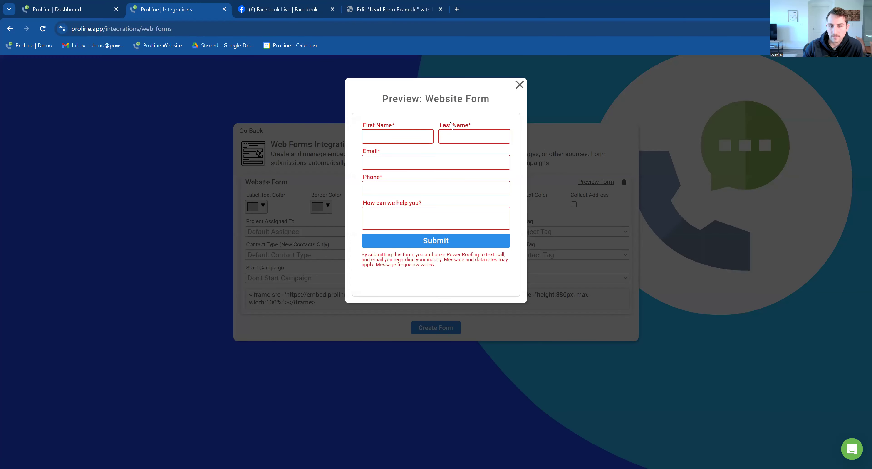
{"action": "left_click", "coordinate": [520, 85]}
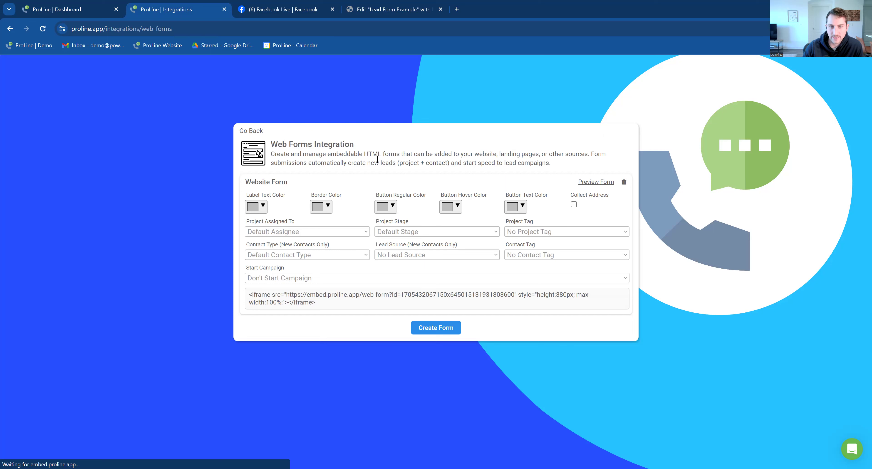
{"action": "left_click", "coordinate": [263, 207]}
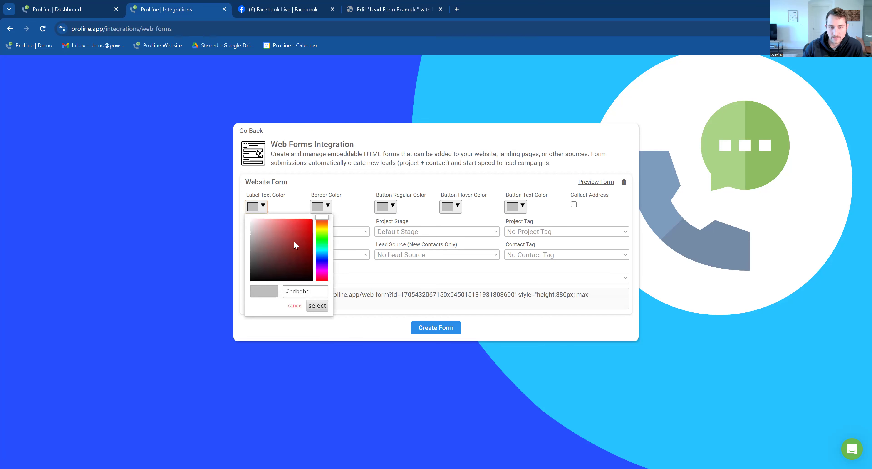
- Darken the label text to mid grey and make the submit button bright blue
{"action": "mouse_move", "coordinate": [284, 241]}
{"action": "left_mouse_down"}
{"action": "mouse_move", "coordinate": [234, 266]}
{"action": "mouse_move", "coordinate": [230, 254]}
{"action": "left_mouse_up"}
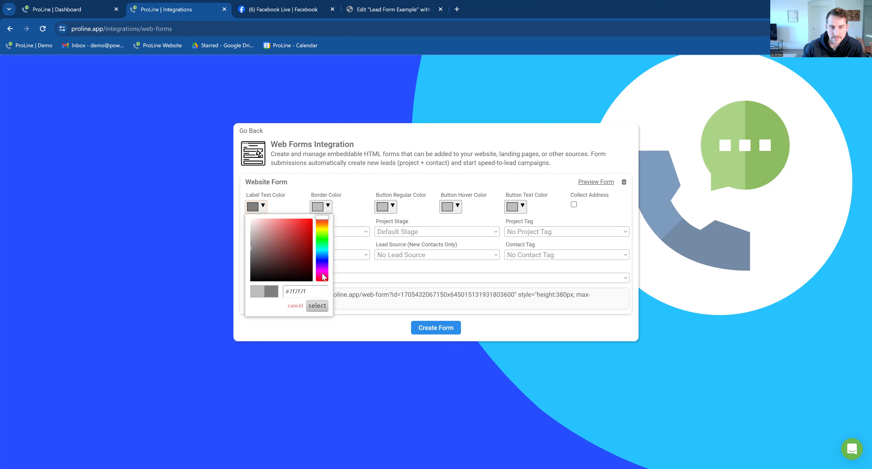
{"action": "left_click", "coordinate": [328, 207]}
{"action": "left_click", "coordinate": [328, 207]}
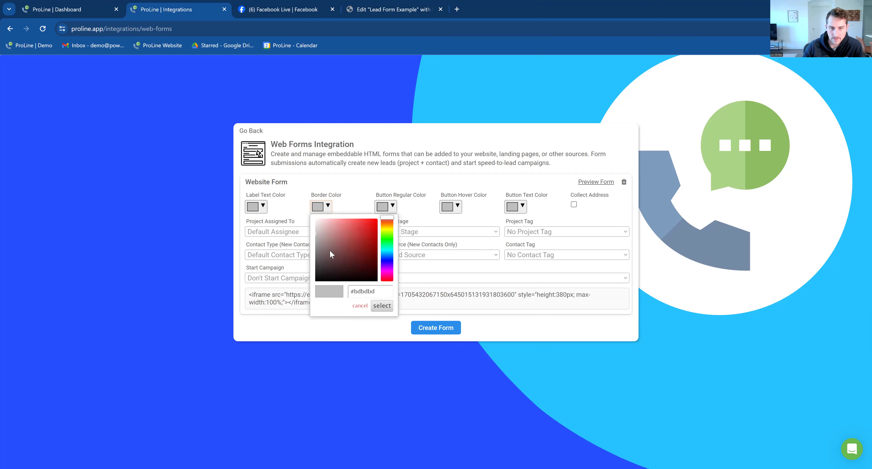
{"action": "left_click", "coordinate": [392, 210]}
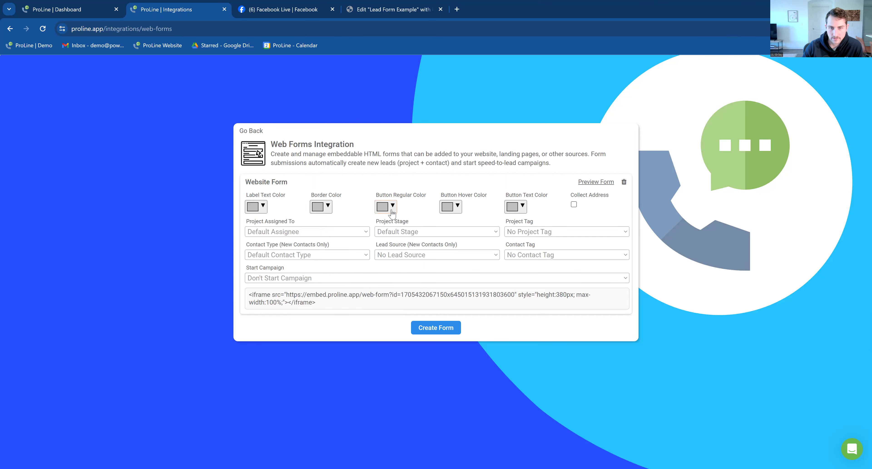
{"action": "left_click", "coordinate": [393, 210]}
{"action": "left_click", "coordinate": [452, 259]}
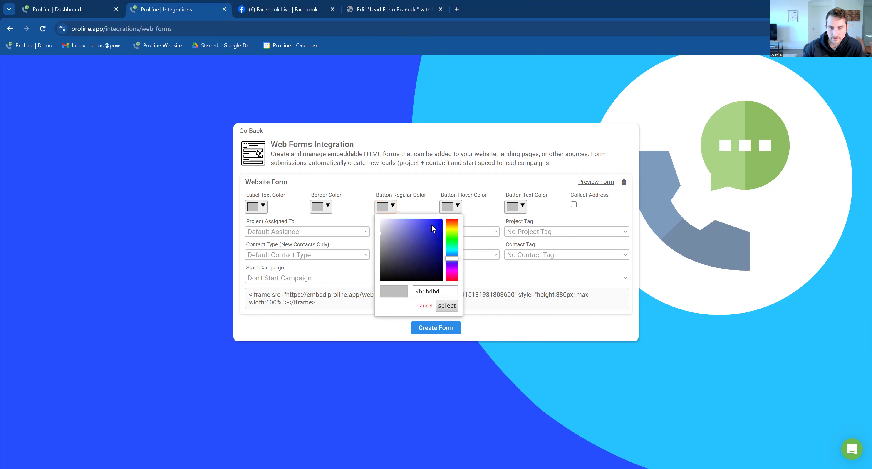
{"action": "left_click", "coordinate": [441, 219]}
- Set a darker blue hover colour and white #ffffff button text, then preview the form
{"action": "left_click", "coordinate": [458, 206]}
{"action": "left_click", "coordinate": [459, 206]}
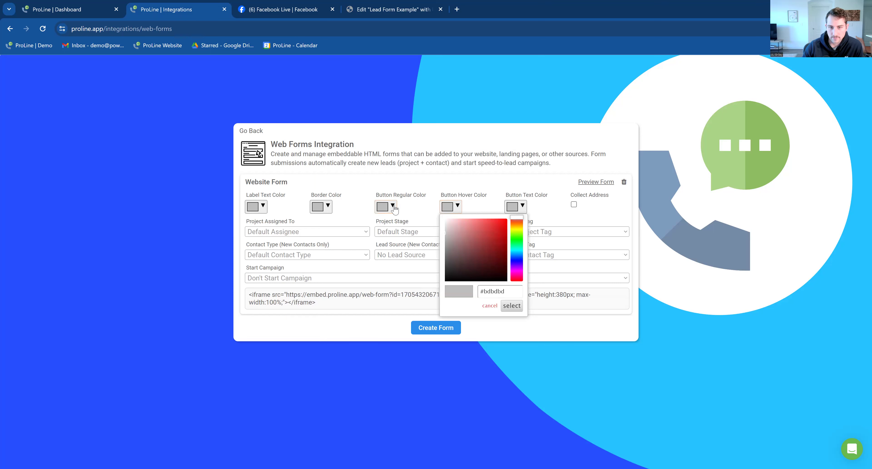
{"action": "left_click", "coordinate": [515, 261]}
{"action": "left_click", "coordinate": [500, 238]}
{"action": "left_click", "coordinate": [490, 236]}
{"action": "left_click", "coordinate": [498, 243]}
{"action": "left_click", "coordinate": [474, 193]}
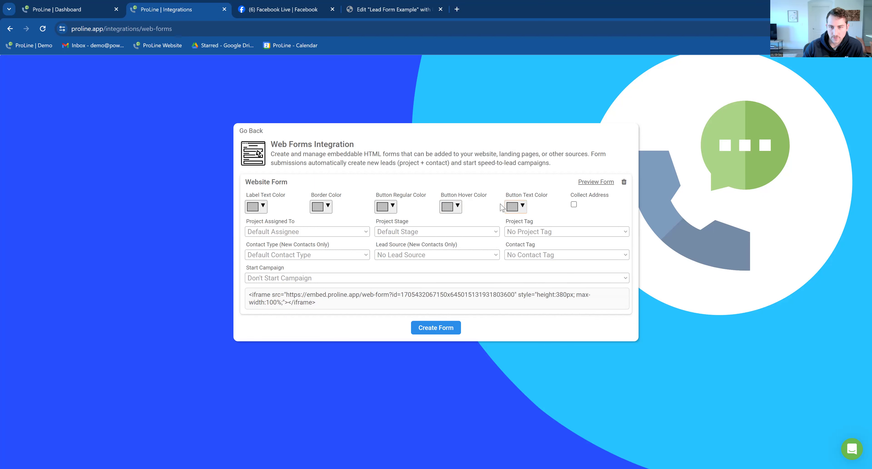
{"action": "left_click", "coordinate": [510, 207]}
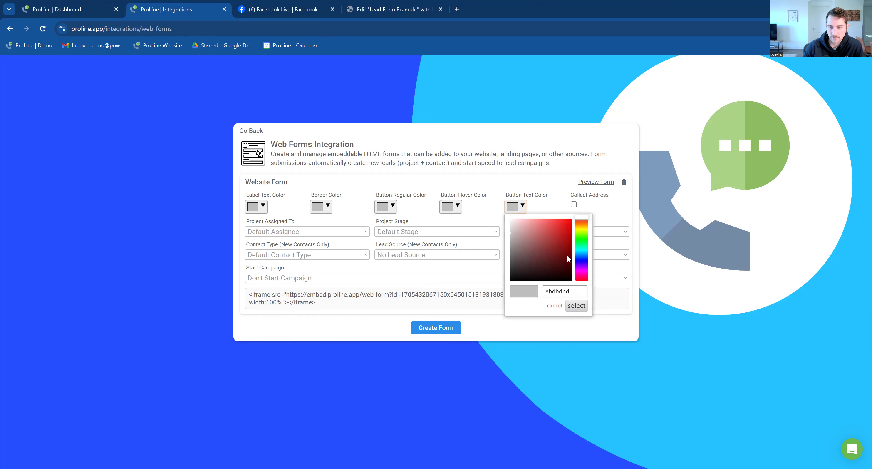
{"action": "left_click_drag", "start_coordinate": [536, 237], "coordinate": [478, 203]}
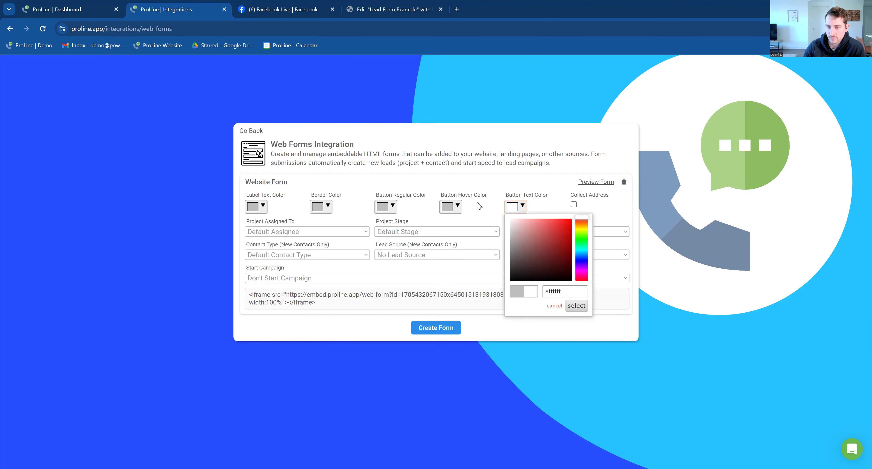
{"action": "left_click", "coordinate": [479, 203]}
{"action": "left_click", "coordinate": [593, 182]}
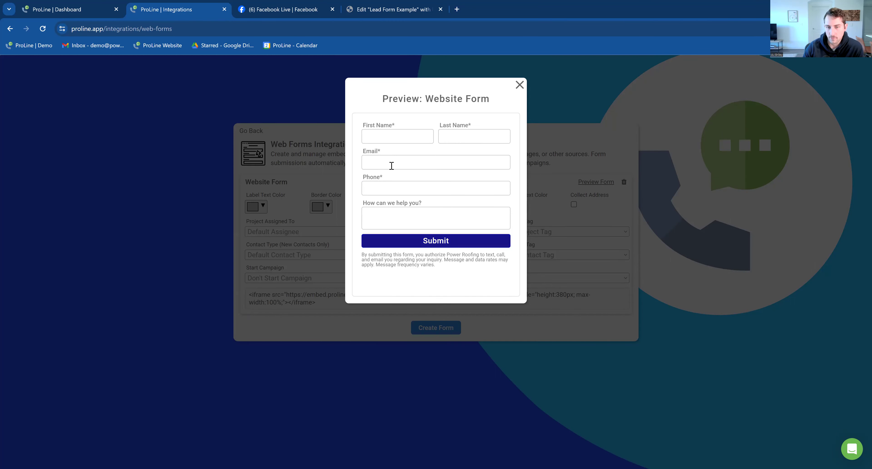
{"action": "left_click_drag", "start_coordinate": [451, 271], "coordinate": [357, 259]}
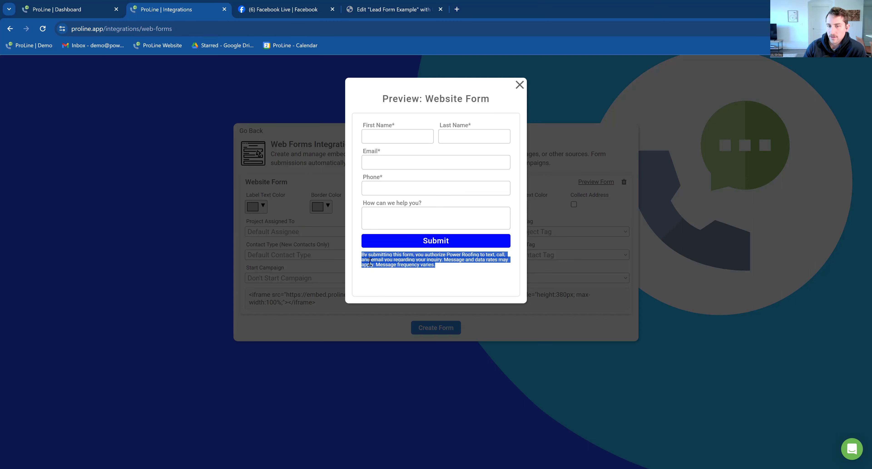
{"action": "left_click_drag", "start_coordinate": [450, 268], "coordinate": [357, 255]}
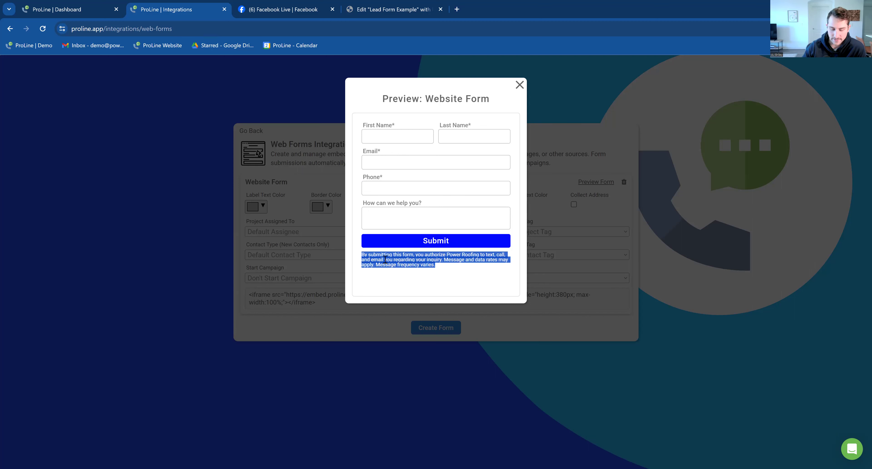
{"action": "left_click_drag", "start_coordinate": [444, 273], "coordinate": [357, 257]}
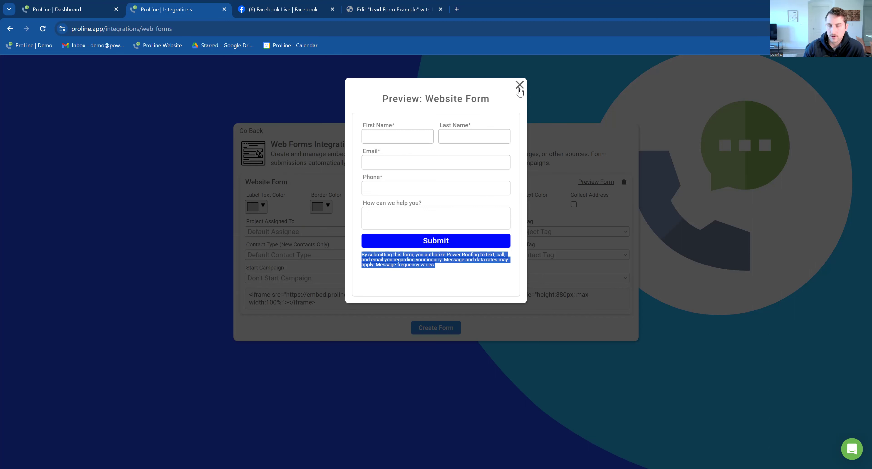
{"action": "left_click_drag", "start_coordinate": [461, 270], "coordinate": [362, 261]}
{"action": "left_click_drag", "start_coordinate": [444, 272], "coordinate": [364, 256]}
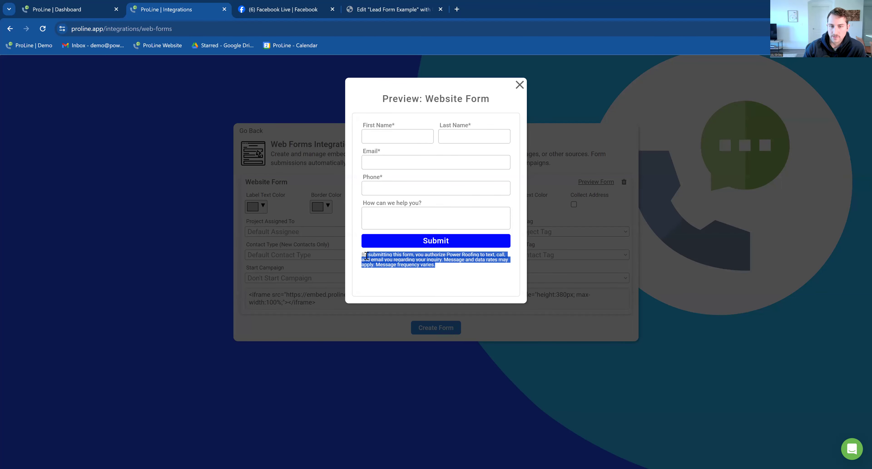
{"action": "left_click", "coordinate": [368, 163]}
{"action": "left_click", "coordinate": [386, 132]}
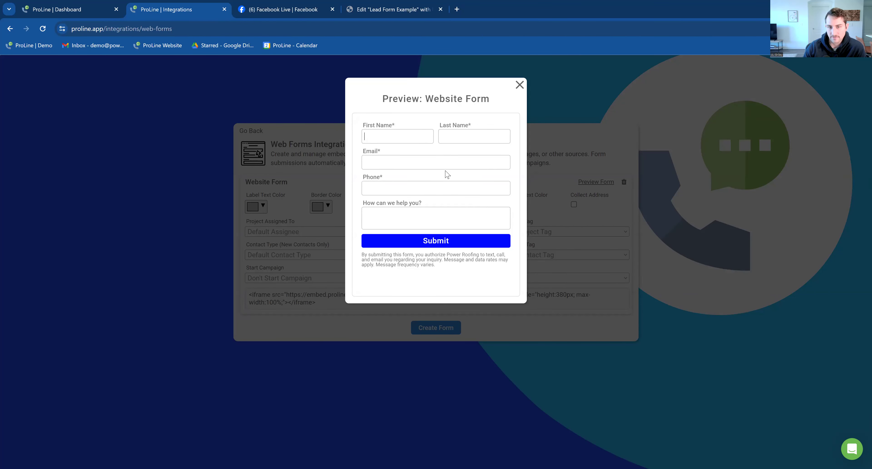
{"action": "left_click", "coordinate": [520, 85]}
- Enable Collect Address and preview to confirm Street Address, City, State and Zip Code fields
{"action": "left_click", "coordinate": [574, 205]}
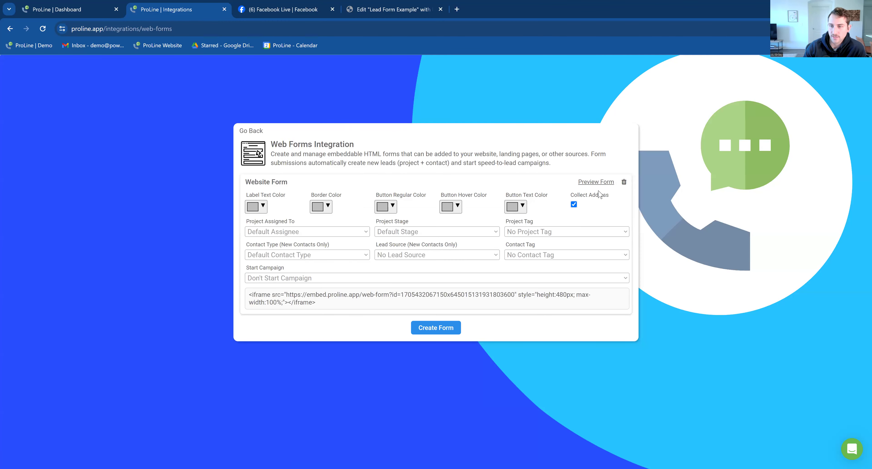
{"action": "left_click", "coordinate": [598, 184]}
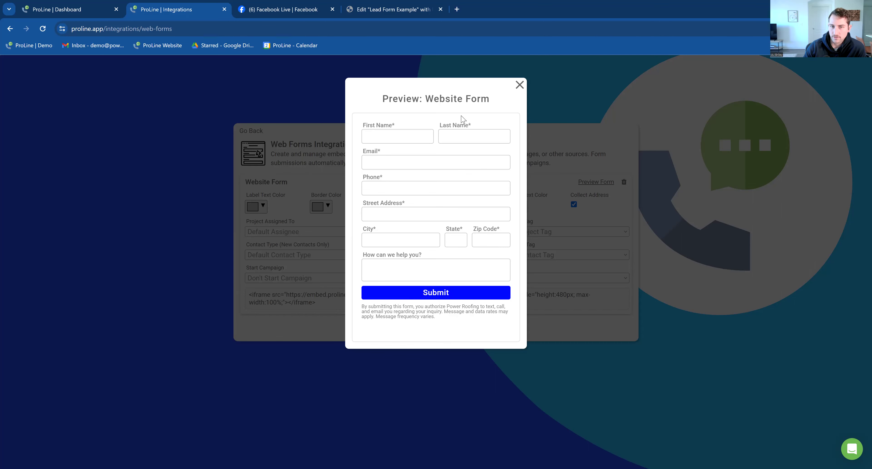
{"action": "left_click", "coordinate": [520, 84]}
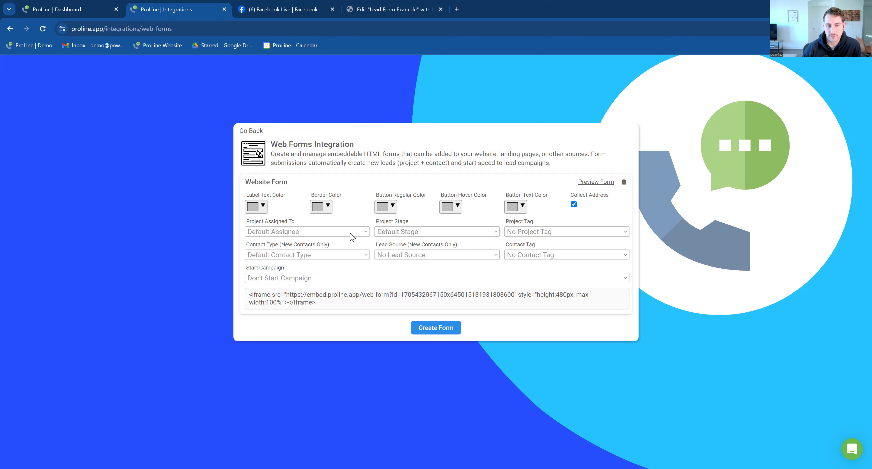
- Keep the default assignee and start new projects in the SALES | NEW LEADS stage
{"action": "left_click", "coordinate": [299, 234]}
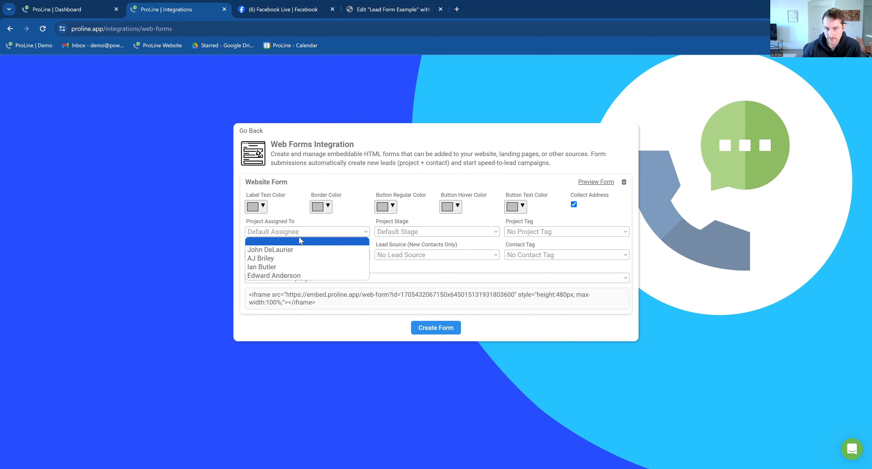
{"action": "left_click", "coordinate": [302, 233]}
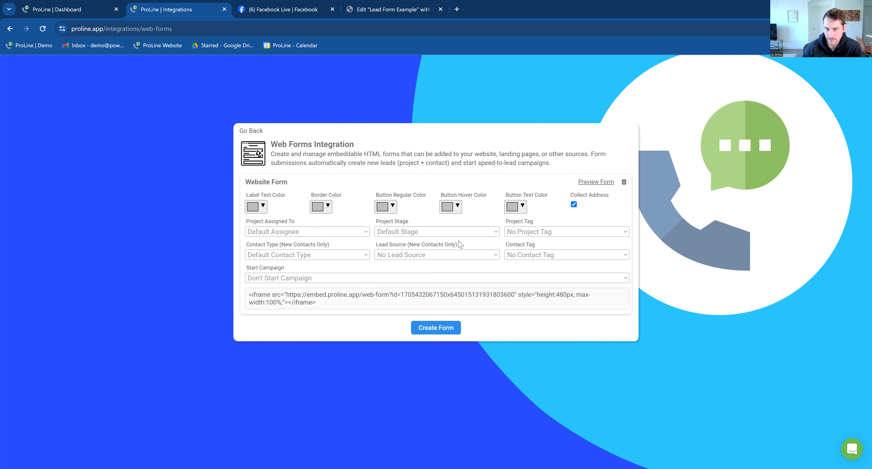
{"action": "left_click", "coordinate": [414, 234]}
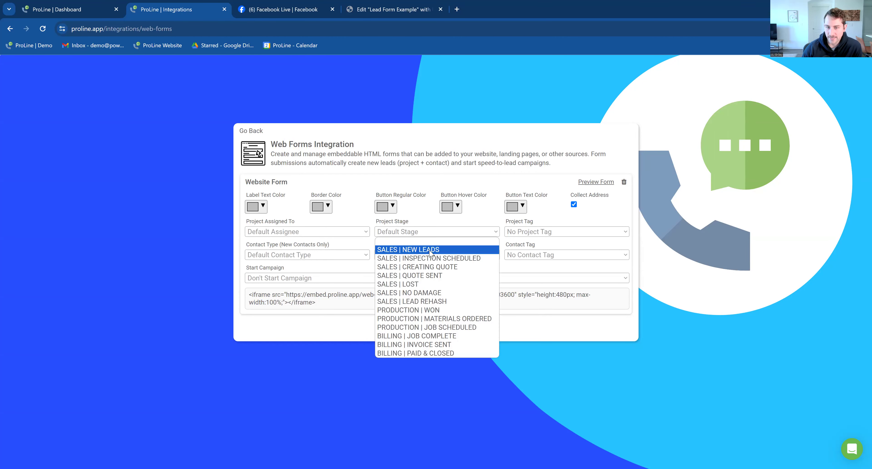
{"action": "left_click", "coordinate": [410, 251]}
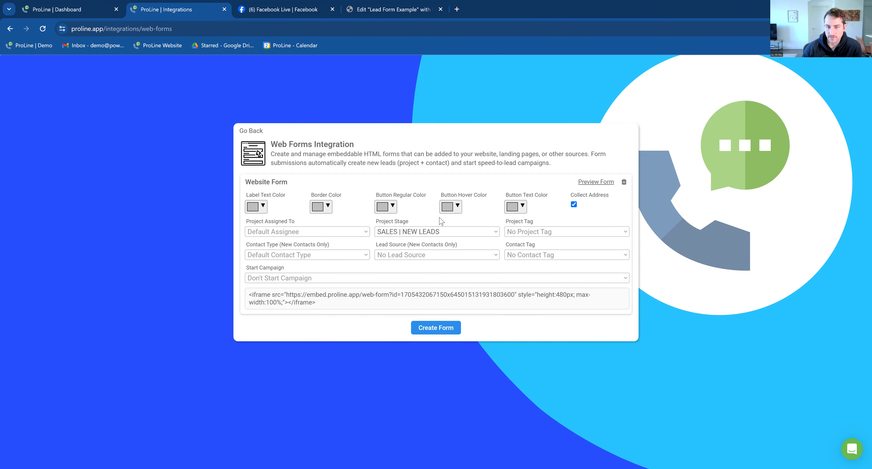
- Tag new projects Website and set the new-contact lead source to Website
{"action": "left_click", "coordinate": [545, 234]}
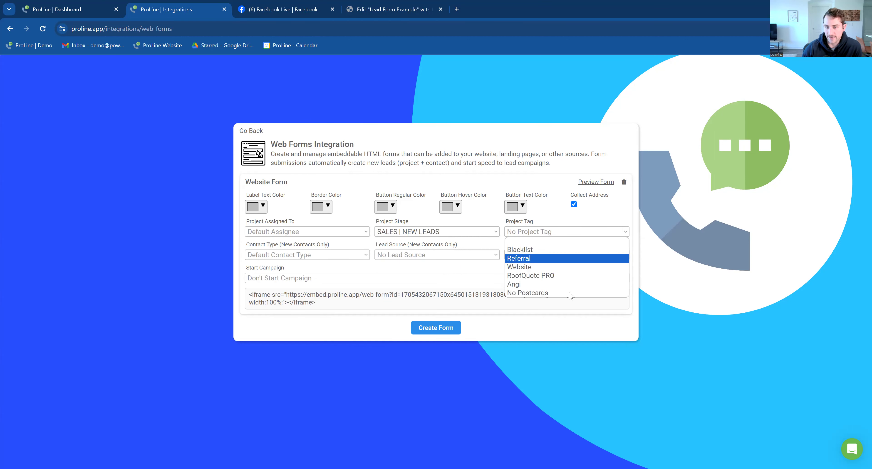
{"action": "left_click", "coordinate": [556, 224]}
{"action": "left_click", "coordinate": [550, 232]}
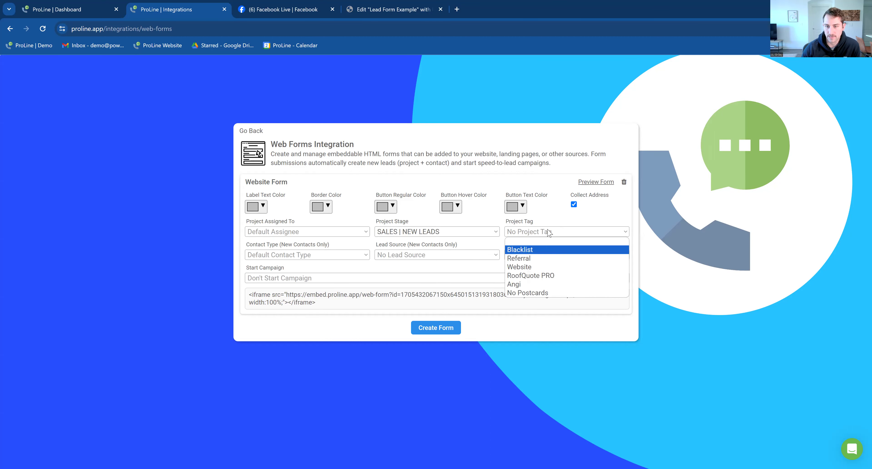
{"action": "left_click", "coordinate": [551, 268]}
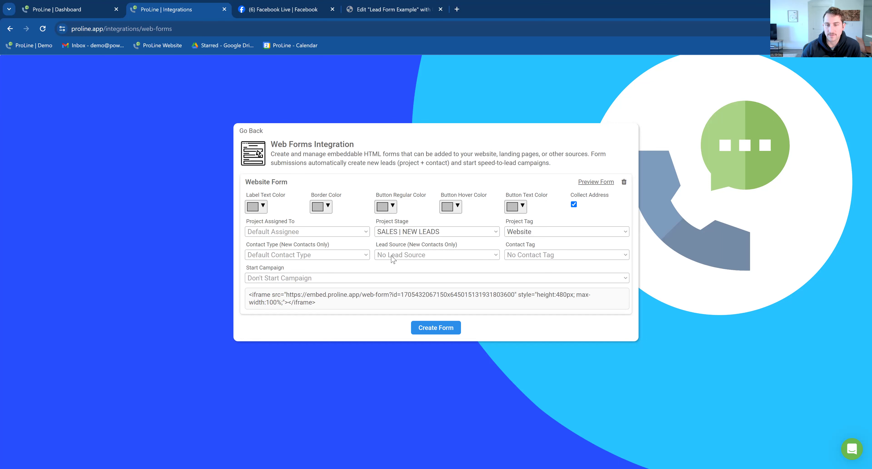
{"action": "left_click", "coordinate": [416, 258]}
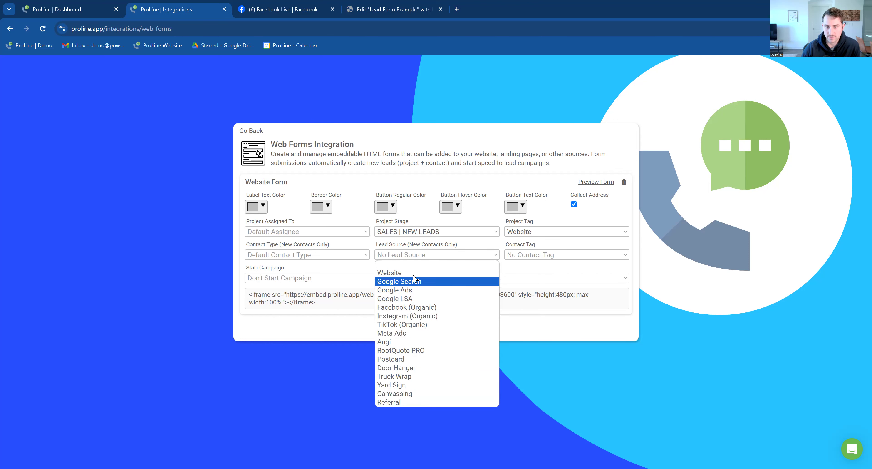
{"action": "left_click", "coordinate": [436, 273]}
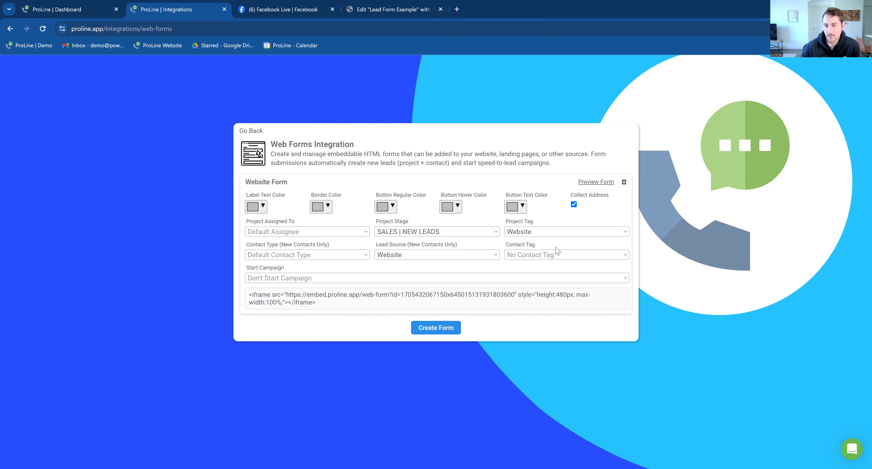
- Leave contact tags empty and set the contact type to Customer
{"action": "left_click", "coordinate": [549, 255]}
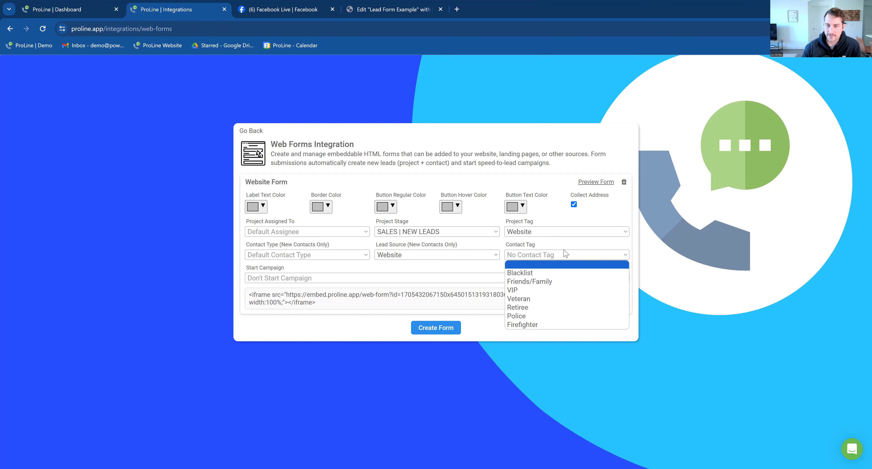
{"action": "left_click", "coordinate": [324, 271]}
{"action": "left_click", "coordinate": [293, 257]}
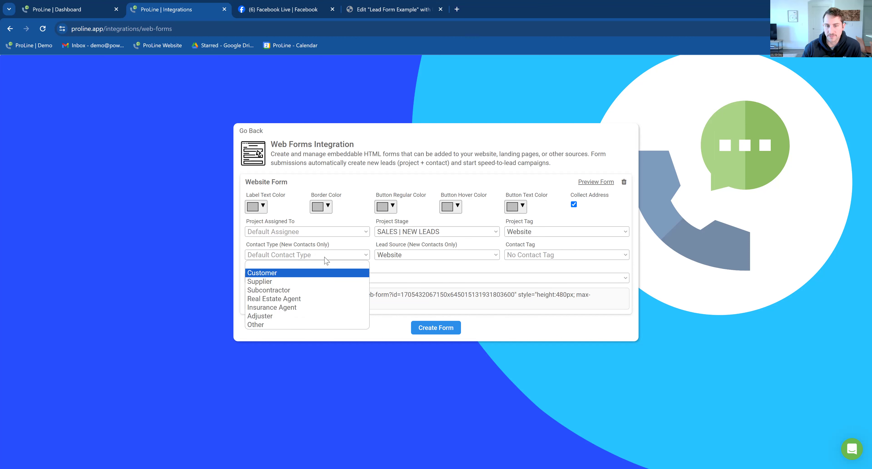
{"action": "left_click", "coordinate": [324, 273]}
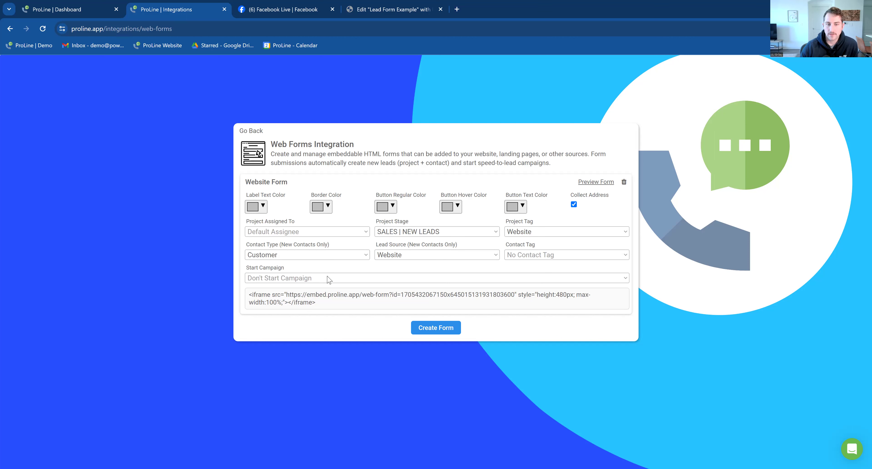
- Start the SPEED TO LEAD | WEBSITE LEADS campaign for new leads and copy the iframe code
{"action": "left_click", "coordinate": [326, 278]}
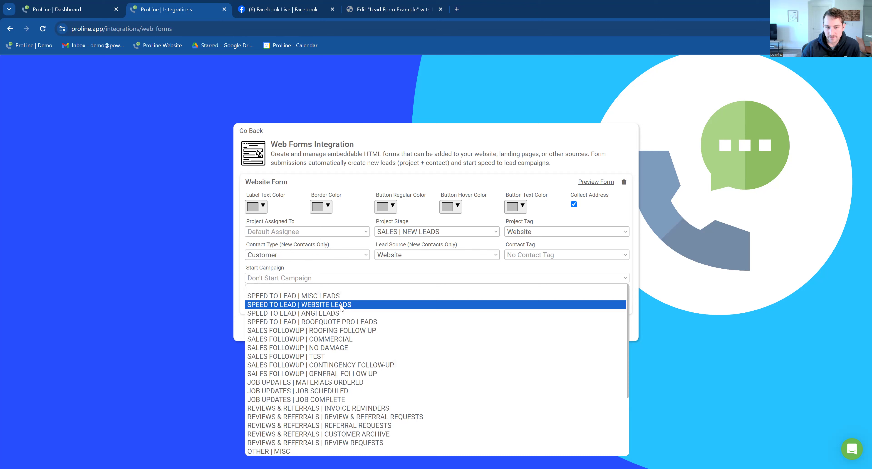
{"action": "left_click", "coordinate": [341, 306]}
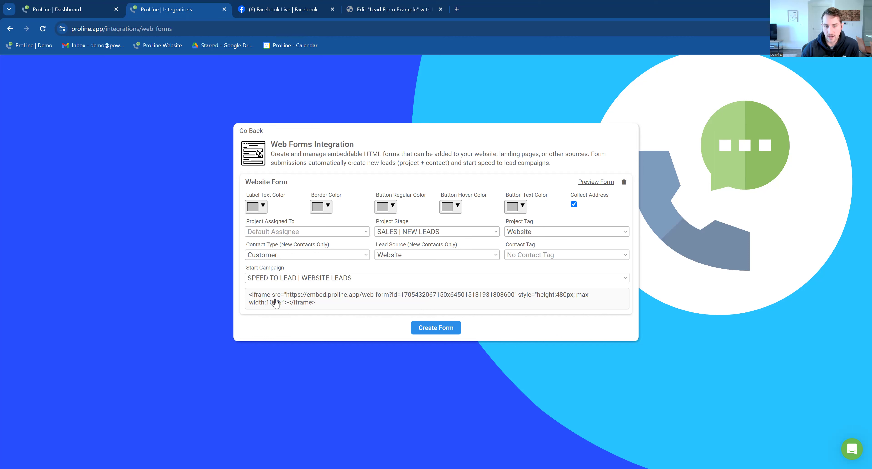
{"action": "left_click", "coordinate": [302, 303]}
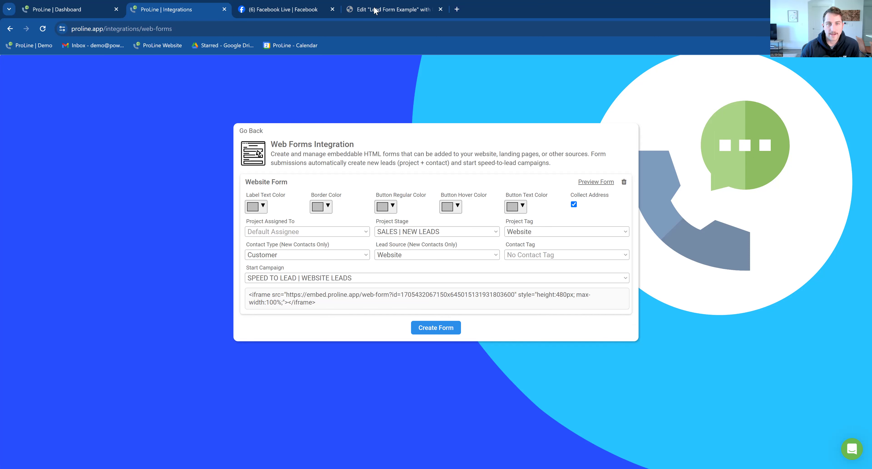
- Switch to the Elementor editor tab for the Lead Form Example page
{"action": "left_click_drag", "start_coordinate": [367, 5], "coordinate": [266, 5]}
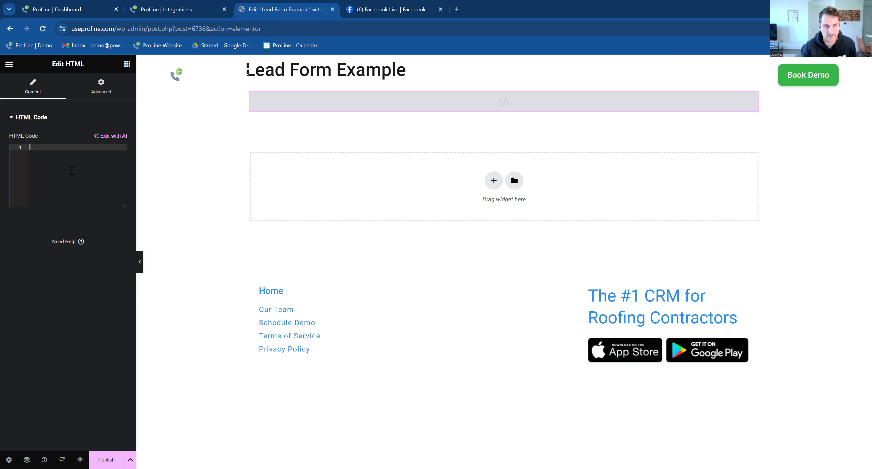
- Paste the ProLine iframe into the HTML widget, duplicate its column, and delete the left copy
{"action": "key", "text": "ctrl+v"}
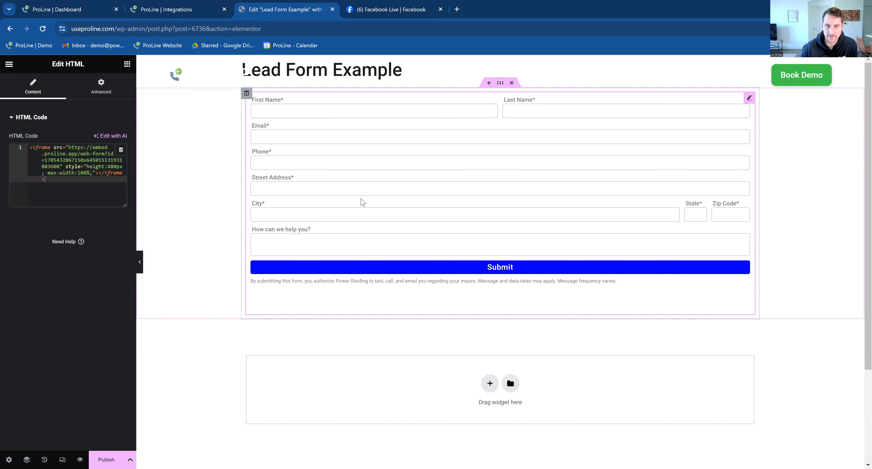
{"action": "right_click", "coordinate": [246, 98]}
{"action": "left_click", "coordinate": [268, 124]}
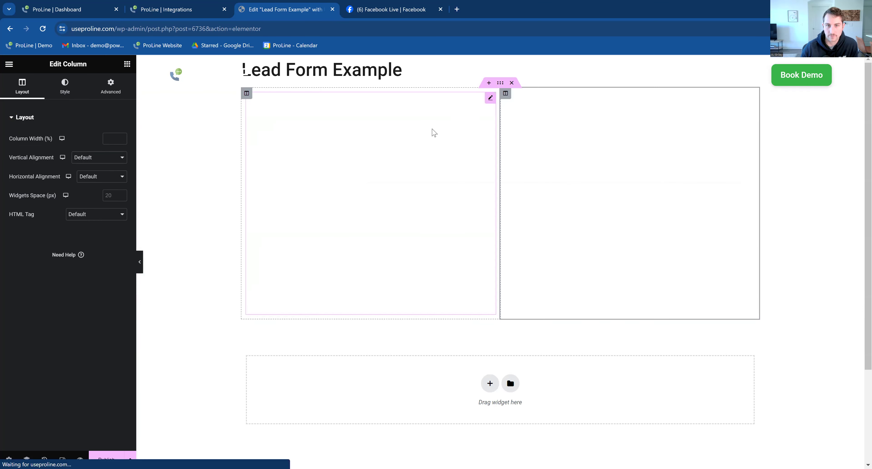
{"action": "right_click", "coordinate": [492, 104]}
{"action": "left_click", "coordinate": [527, 298]}
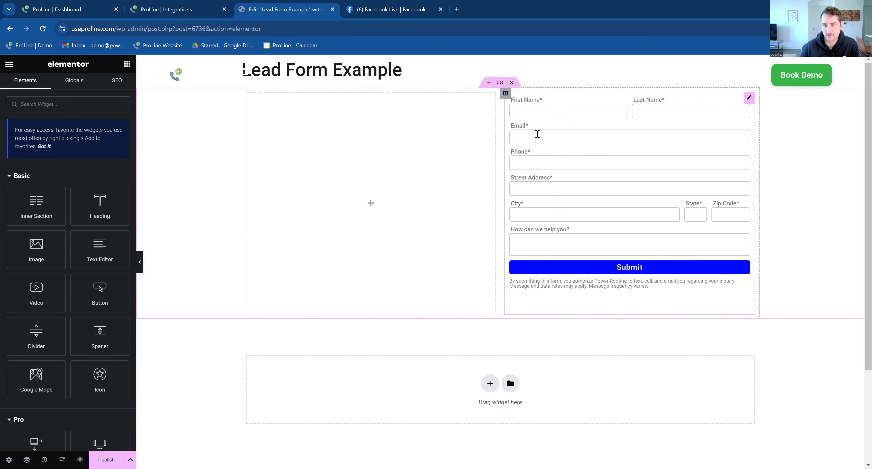
{"action": "left_click", "coordinate": [706, 165]}
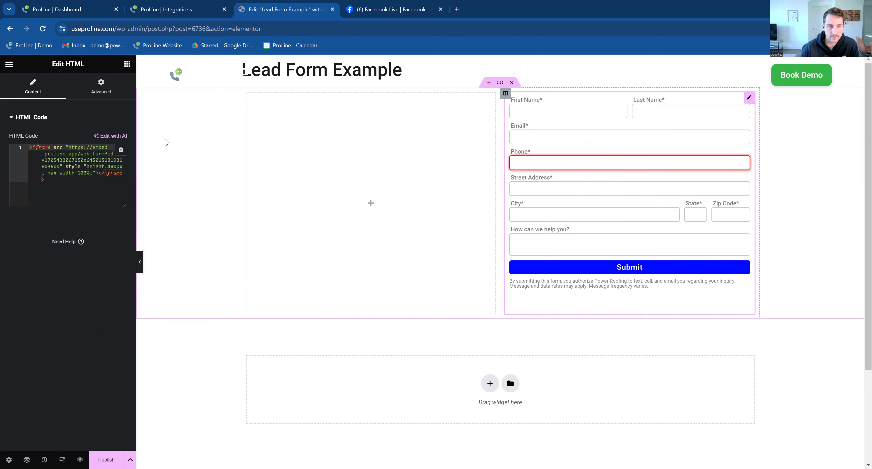
{"action": "left_click", "coordinate": [108, 179]}
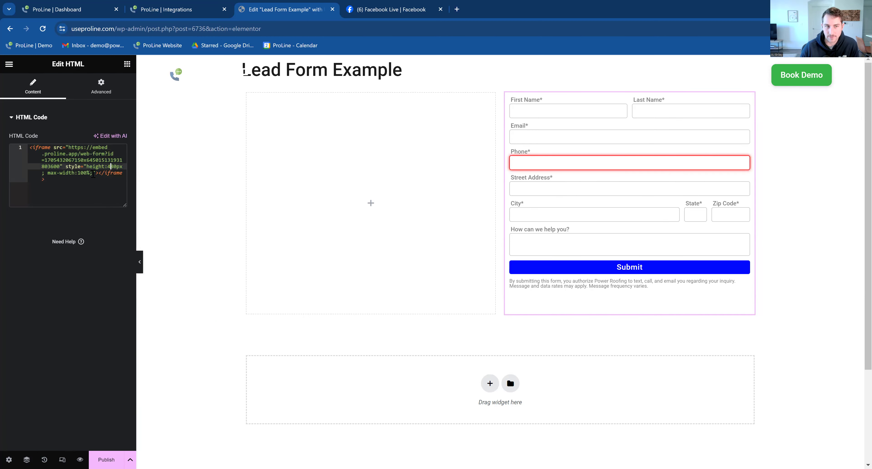
{"action": "left_click", "coordinate": [75, 154]}
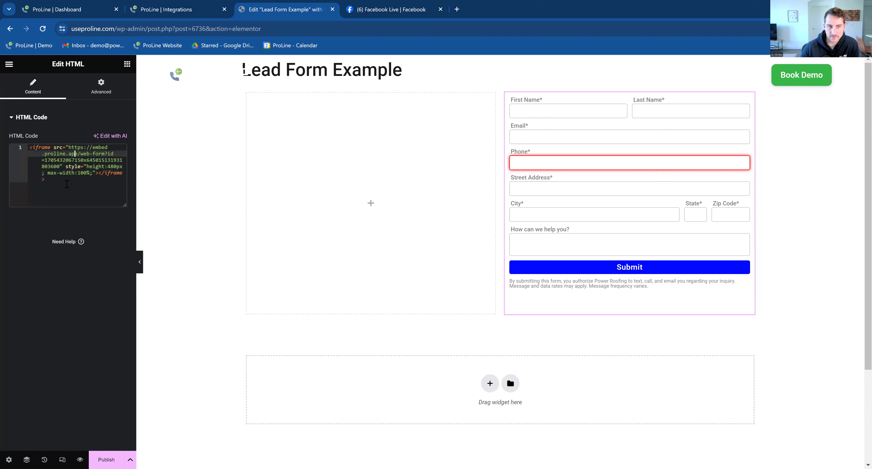
{"action": "left_click", "coordinate": [15, 149]}
{"action": "left_click", "coordinate": [68, 184]}
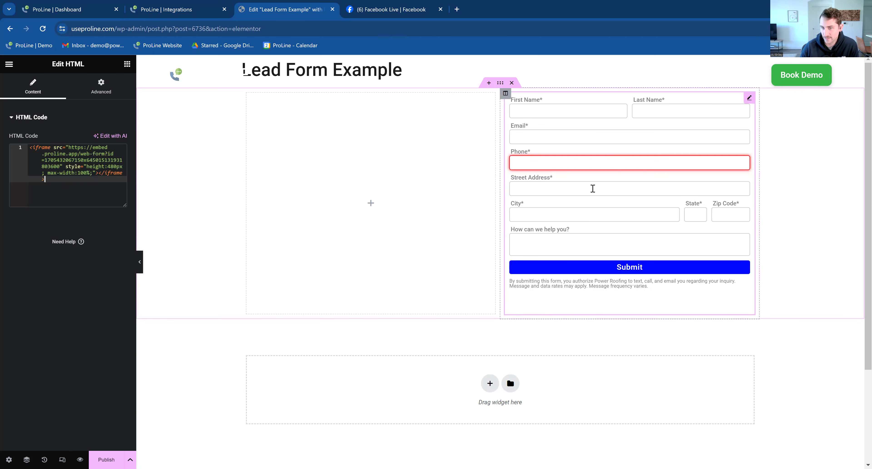
{"action": "left_click", "coordinate": [111, 167]}
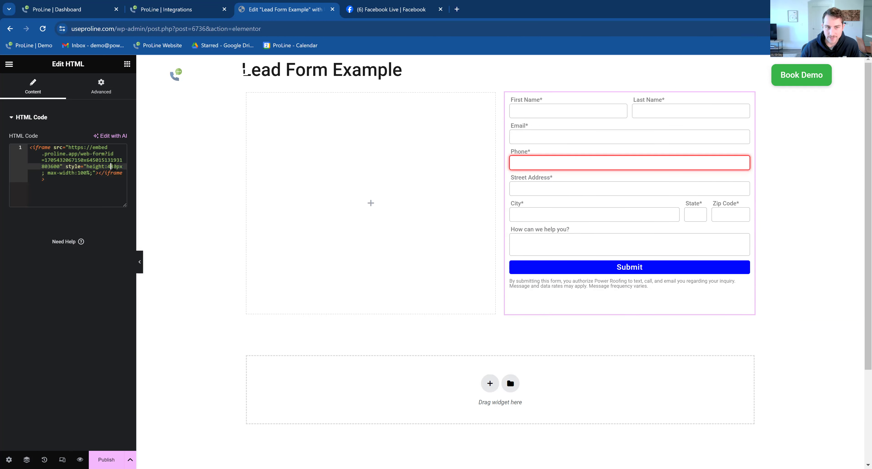
{"action": "left_click_drag", "start_coordinate": [118, 166], "coordinate": [108, 166]}
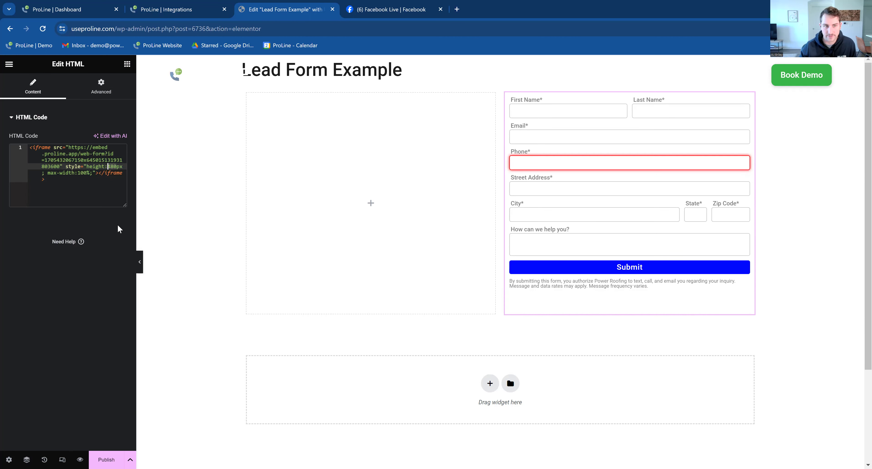
{"action": "key", "text": "Delete"}
{"action": "key", "text": "Delete"}
{"action": "key", "text": "Delete"}
{"action": "type", "text": "200"}
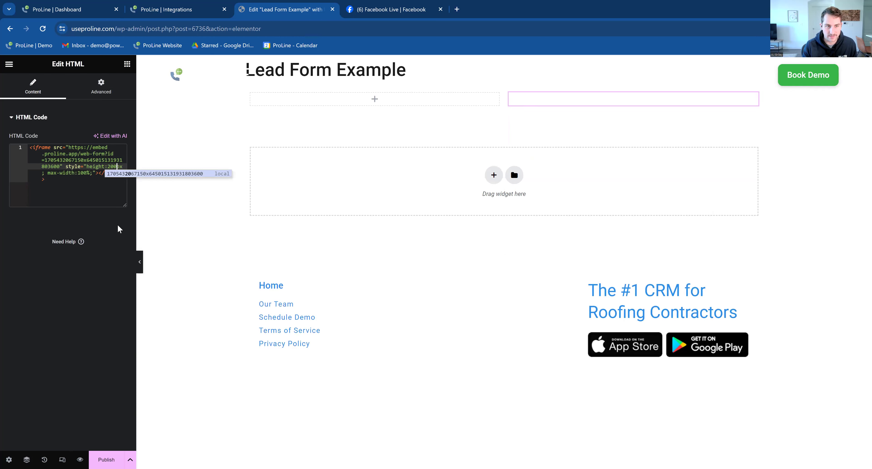
{"action": "scroll", "coordinate": [615, 144], "scroll_direction": "down", "scroll_amount": 5}
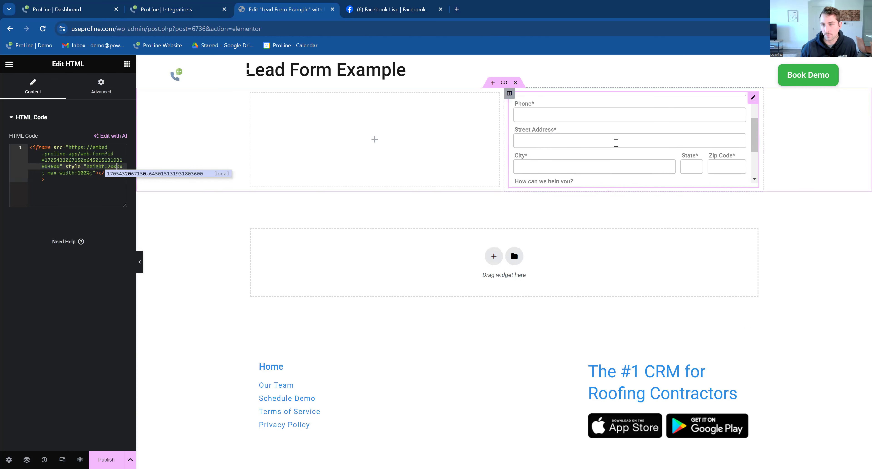
{"action": "scroll", "coordinate": [615, 149], "scroll_direction": "up", "scroll_amount": 5}
{"action": "scroll", "coordinate": [613, 151], "scroll_direction": "down", "scroll_amount": 5}
{"action": "scroll", "coordinate": [609, 155], "scroll_direction": "up", "scroll_amount": 5}
{"action": "key", "text": "Left"}
{"action": "key", "text": "Left"}
{"action": "key", "text": "BackSpace"}
{"action": "type", "text": "4"}
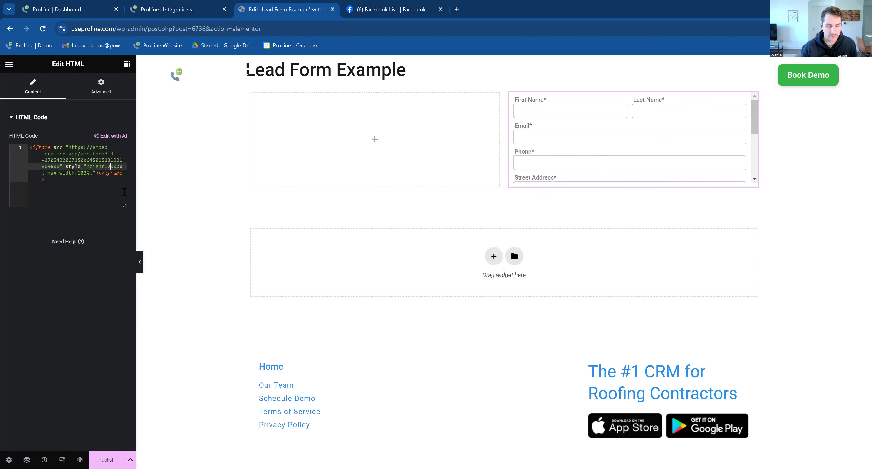
{"action": "key", "text": "Delete"}
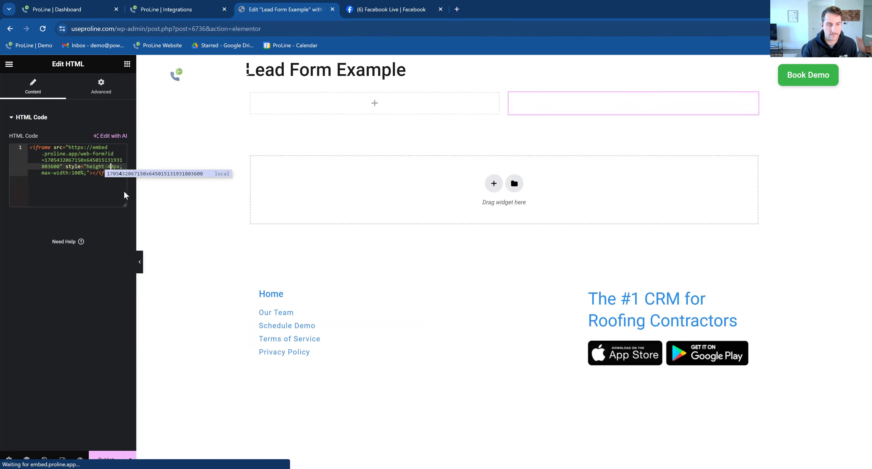
{"action": "type", "text": "8"}
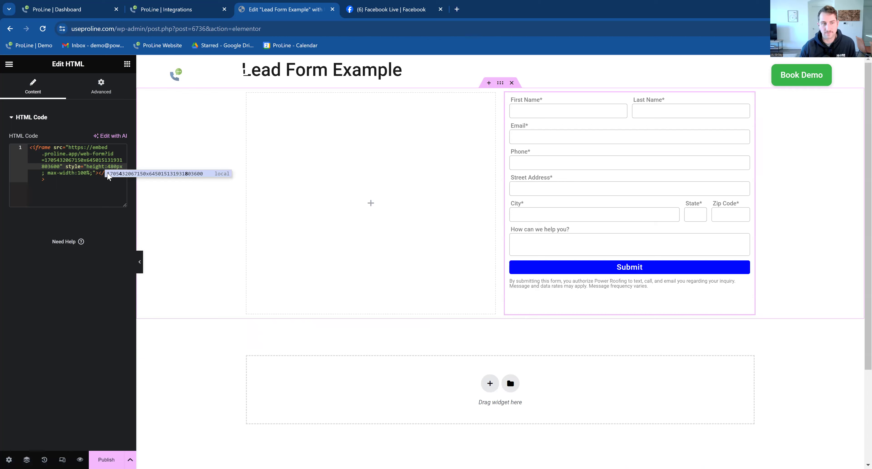
{"action": "left_click", "coordinate": [107, 176]}
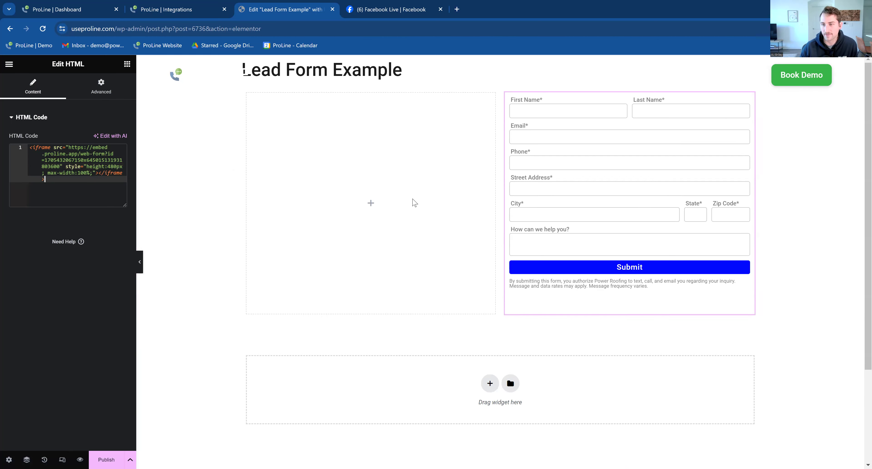
{"action": "left_click", "coordinate": [123, 167]}
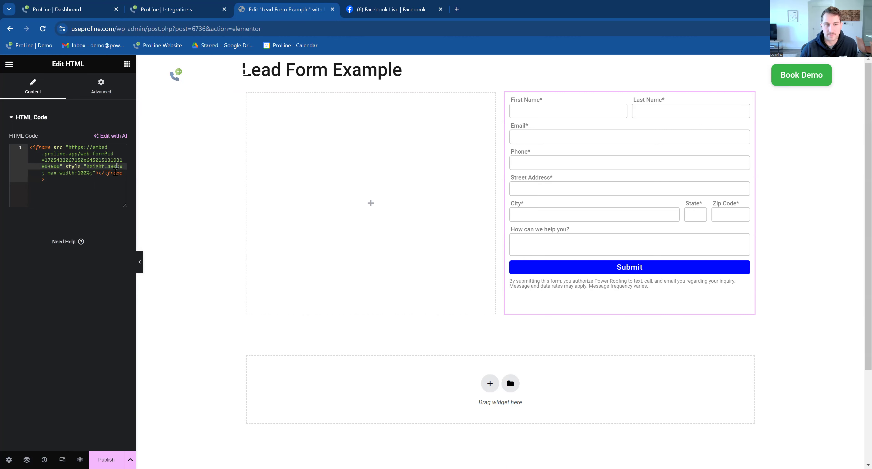
{"action": "left_click", "coordinate": [50, 173]}
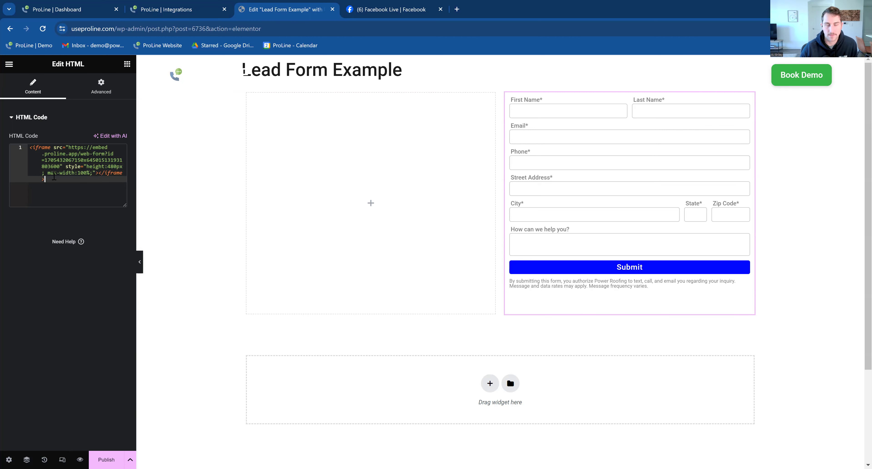
{"action": "left_click", "coordinate": [87, 174], "text": "shift"}
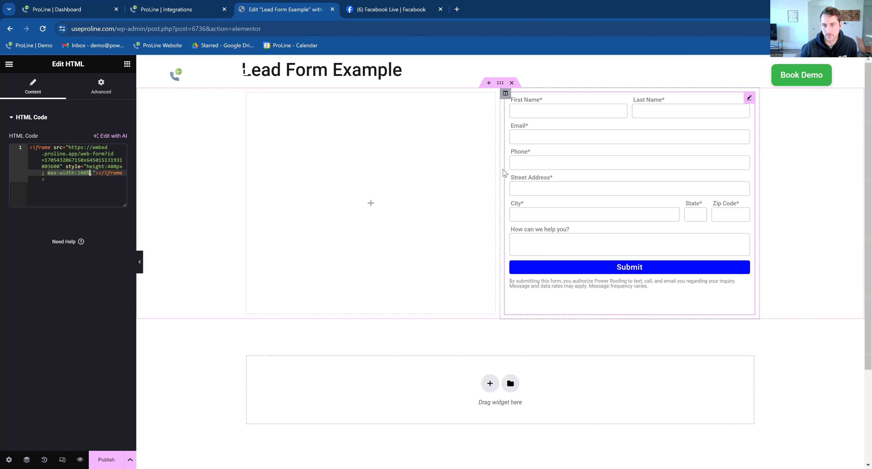
- Widen the left column, then try iframe max-width 100px, then 400px, then a fixed width, and undo
{"action": "left_click_drag", "start_coordinate": [500, 157], "coordinate": [546, 166]}
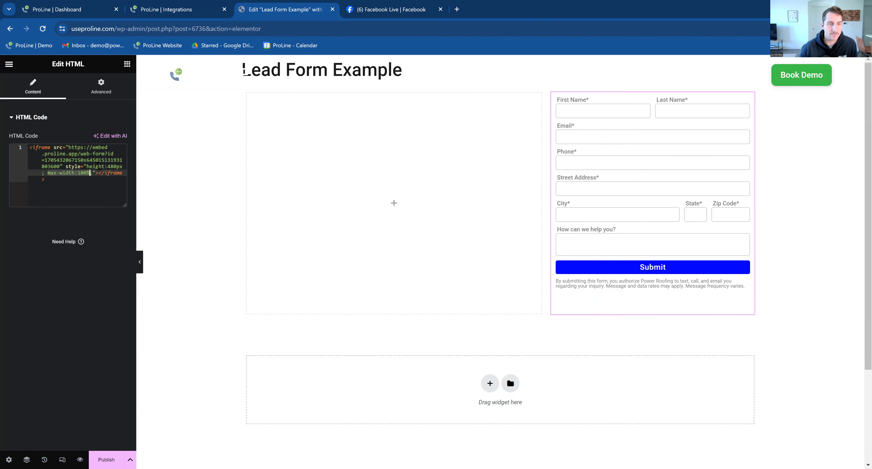
{"action": "left_click", "coordinate": [87, 173]}
{"action": "left_click_drag", "start_coordinate": [88, 173], "coordinate": [81, 173]}
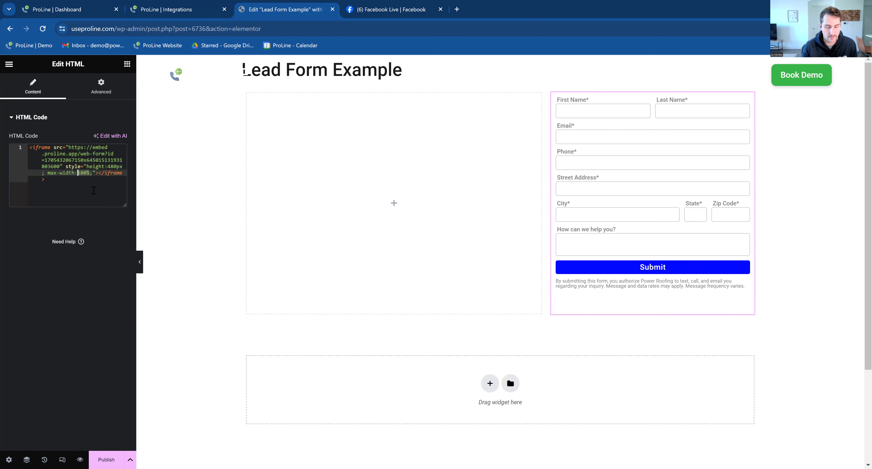
{"action": "type", "text": "100px"}
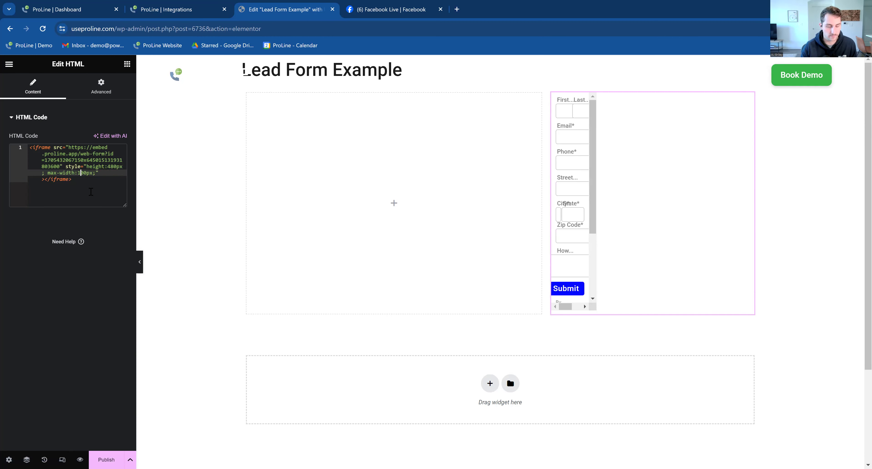
{"action": "key", "text": "BackSpace"}
{"action": "type", "text": "4"}
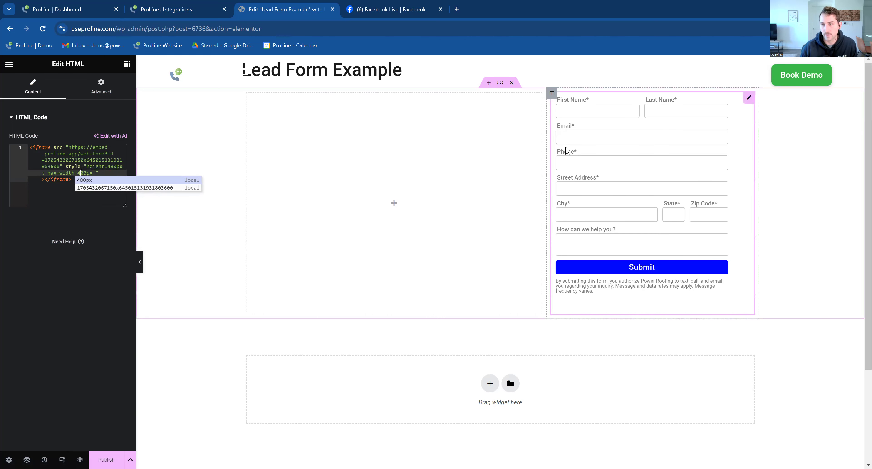
{"action": "key", "text": "Right"}
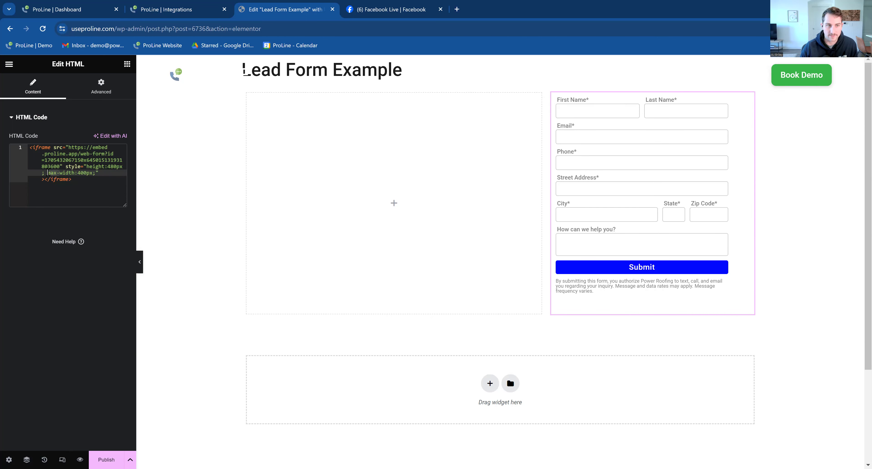
{"action": "key", "text": "Delete"}
{"action": "key", "text": "Delete"}
{"action": "key", "text": "Delete"}
{"action": "key", "text": "Delete"}
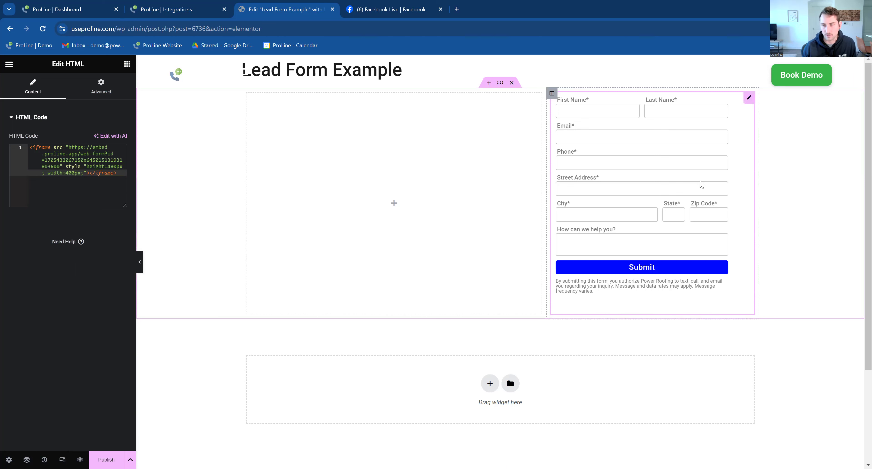
{"action": "key", "text": "ctrl+z"}
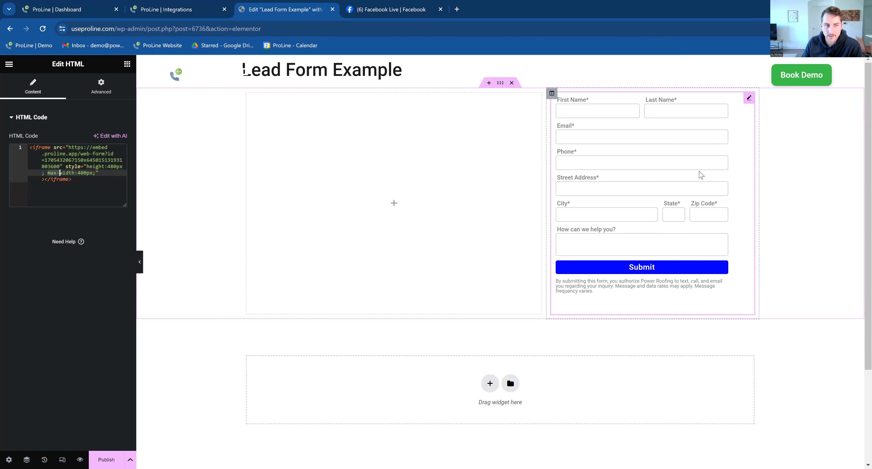
- Restore the iframe's max-width to 100% and narrow the form column to about 25%
{"action": "left_click", "coordinate": [91, 174]}
{"action": "left_click", "coordinate": [87, 169]}
{"action": "left_click", "coordinate": [90, 173]}
{"action": "left_click_drag", "start_coordinate": [46, 174], "coordinate": [93, 173]}
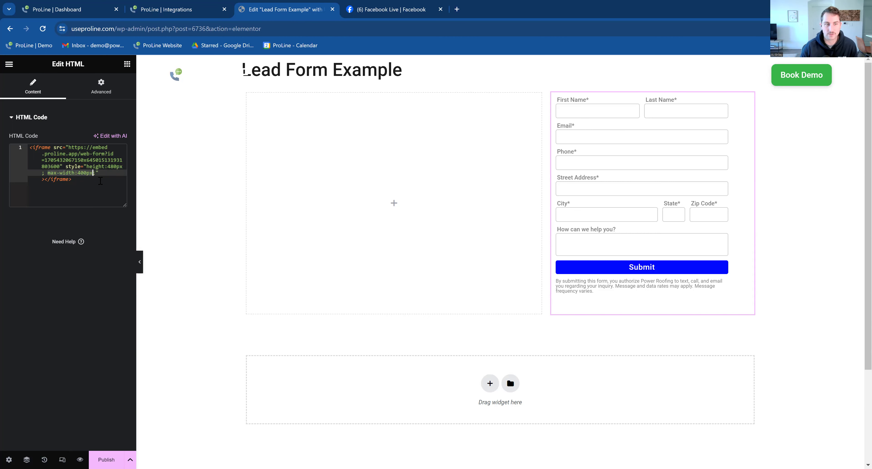
{"action": "key", "text": "Left"}
{"action": "key", "text": "Left"}
{"action": "key", "text": "Left"}
{"action": "key", "text": "Left"}
{"action": "key", "text": "BackSpace"}
{"action": "type", "text": "1"}
{"action": "key", "text": "Right"}
{"action": "key", "text": "Right"}
{"action": "key", "text": "Delete"}
{"action": "key", "text": "Delete"}
{"action": "type", "text": "%"}
{"action": "left_click", "coordinate": [96, 166]}
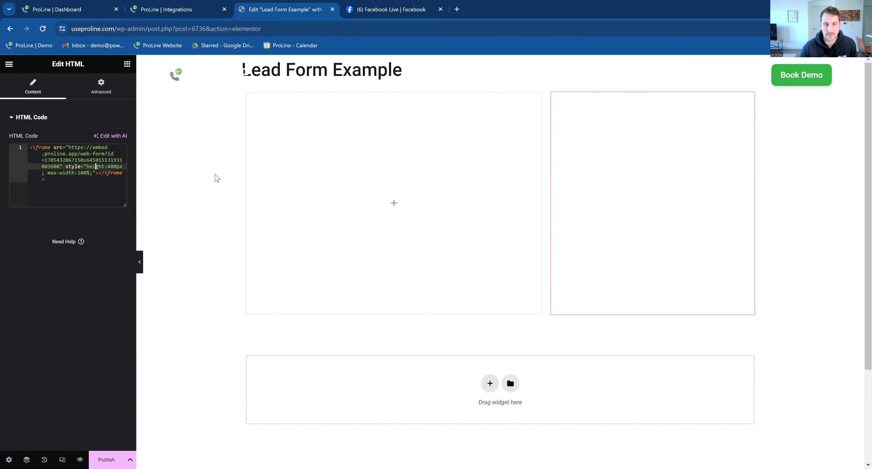
{"action": "left_click_drag", "start_coordinate": [547, 159], "coordinate": [551, 183]}
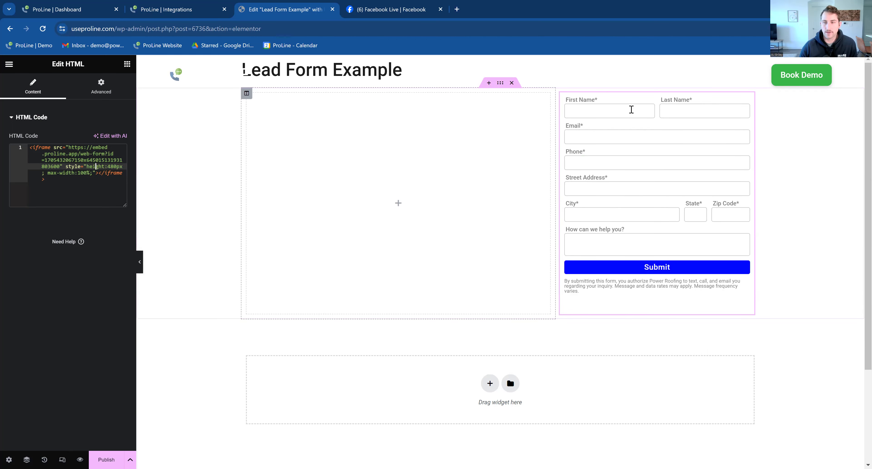
- Publish the page, preview it, and enter test first and last names in the form
{"action": "left_click", "coordinate": [98, 460]}
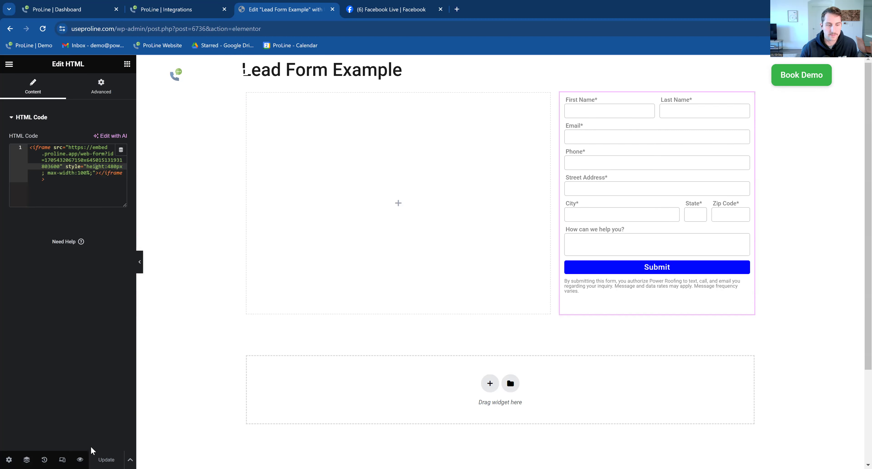
{"action": "left_click", "coordinate": [80, 459]}
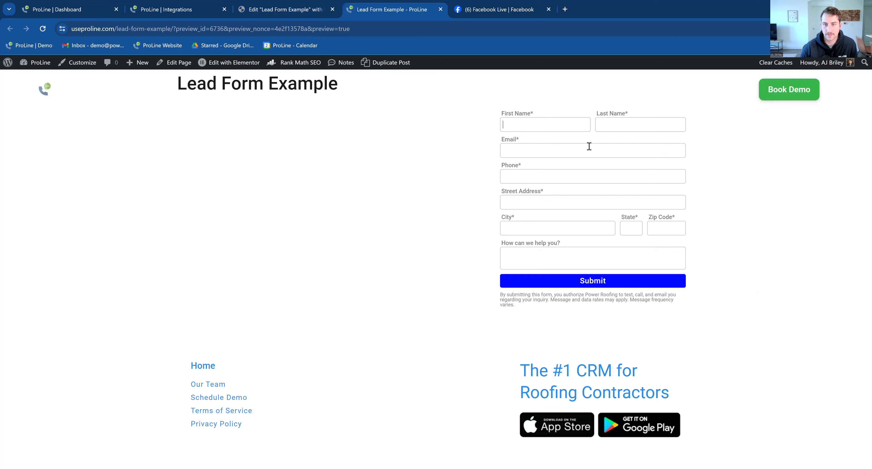
{"action": "type", "text": "AJ"}
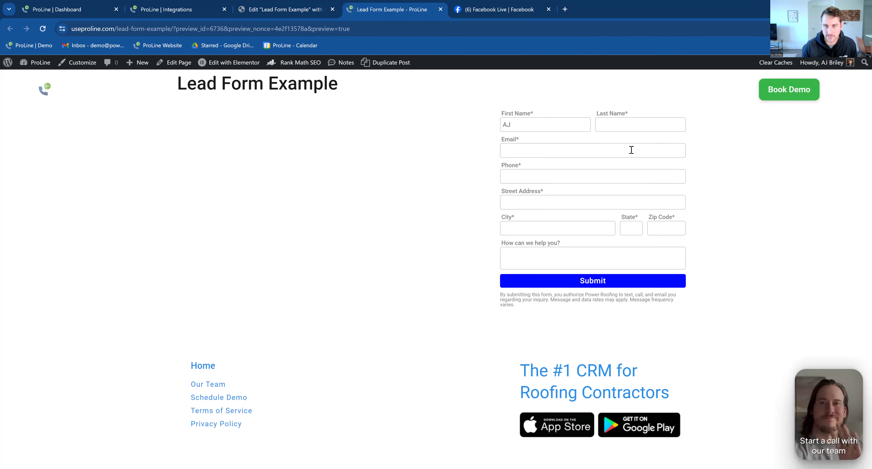
{"action": "left_click", "coordinate": [664, 129]}
{"action": "type", "text": "TEST"}
- Fill in test email, phone, street address, city, state and zip code fields
{"action": "left_click", "coordinate": [663, 151]}
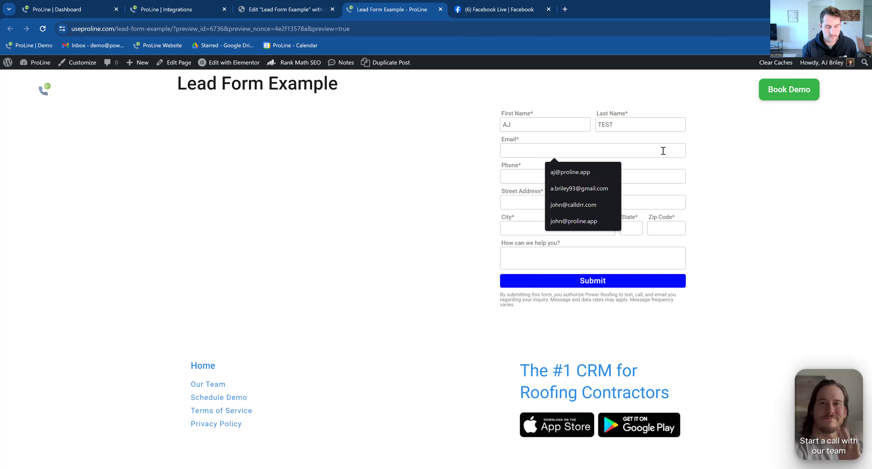
{"action": "left_click", "coordinate": [628, 182]}
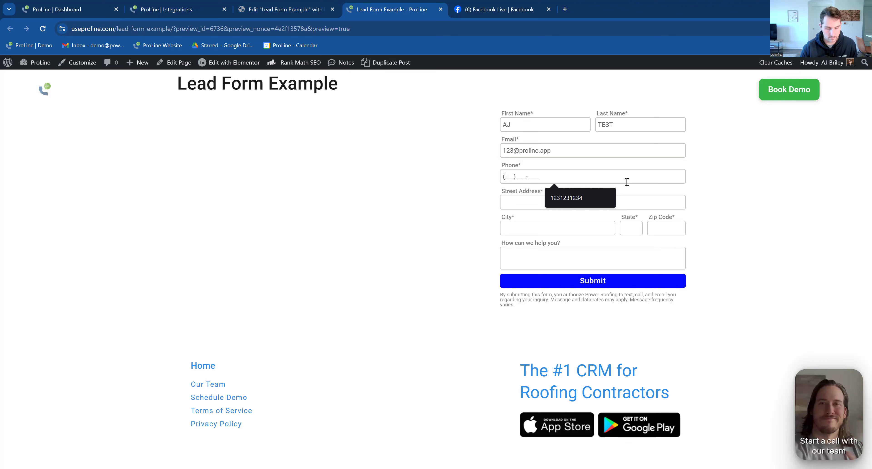
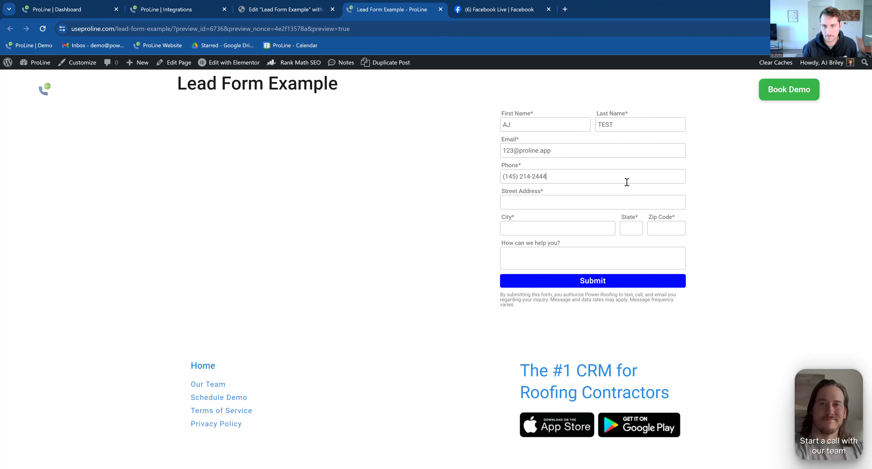
{"action": "left_click", "coordinate": [630, 203]}
{"action": "type", "text": "123 East"}
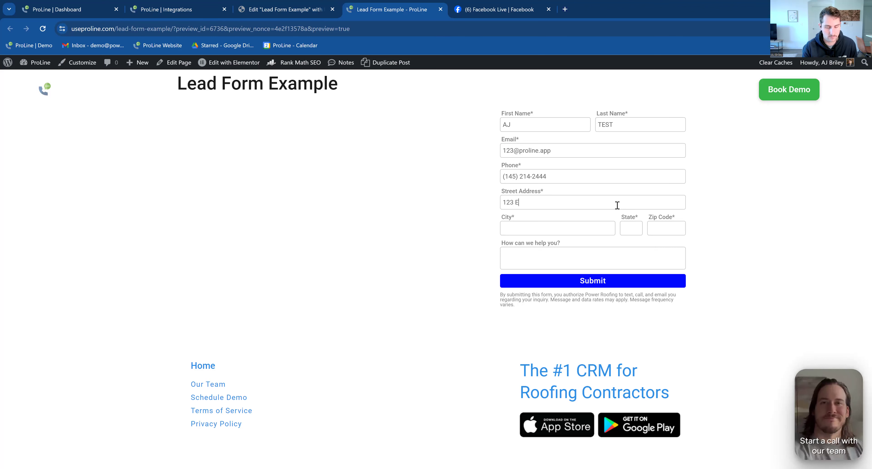
{"action": "left_click", "coordinate": [584, 231]}
{"action": "type", "text": "Atlanta"}
{"action": "left_click", "coordinate": [630, 228]}
{"action": "type", "text": "GA"}
{"action": "left_click", "coordinate": [662, 227]}
{"action": "type", "text": "653434"}
- Enter 'test message' in the How can we help you? box and submit the form
{"action": "left_click", "coordinate": [606, 262]}
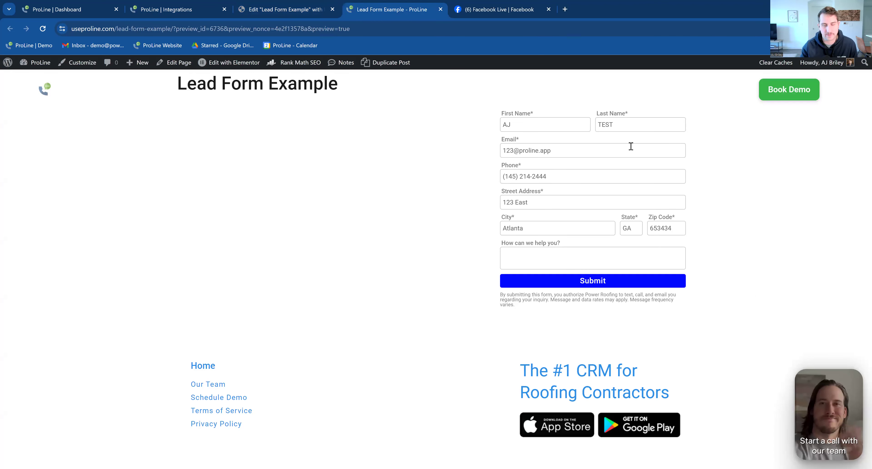
{"action": "triple_click", "coordinate": [661, 217]}
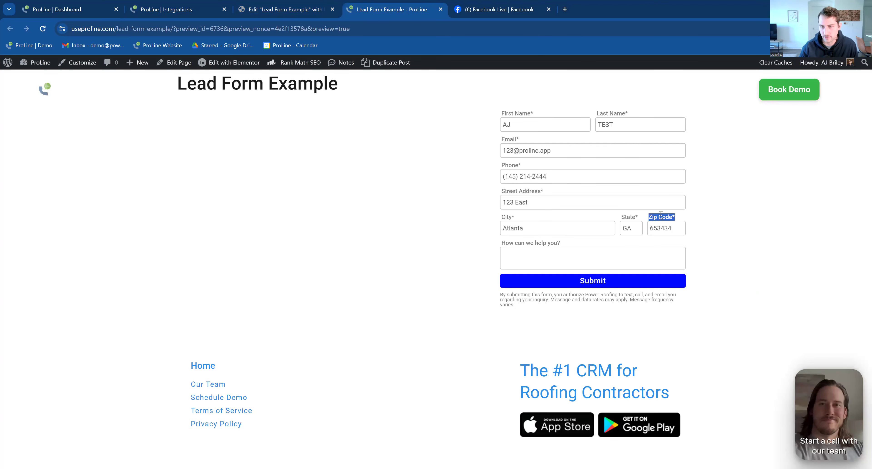
{"action": "left_click", "coordinate": [673, 228]}
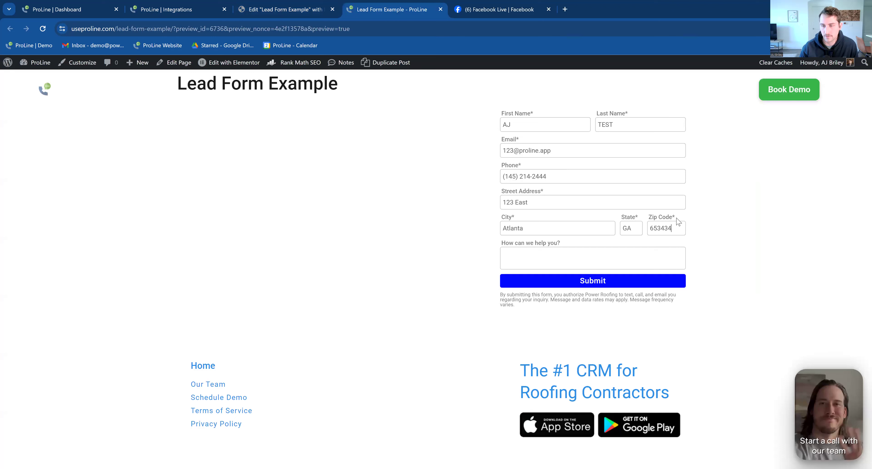
{"action": "left_click", "coordinate": [575, 258]}
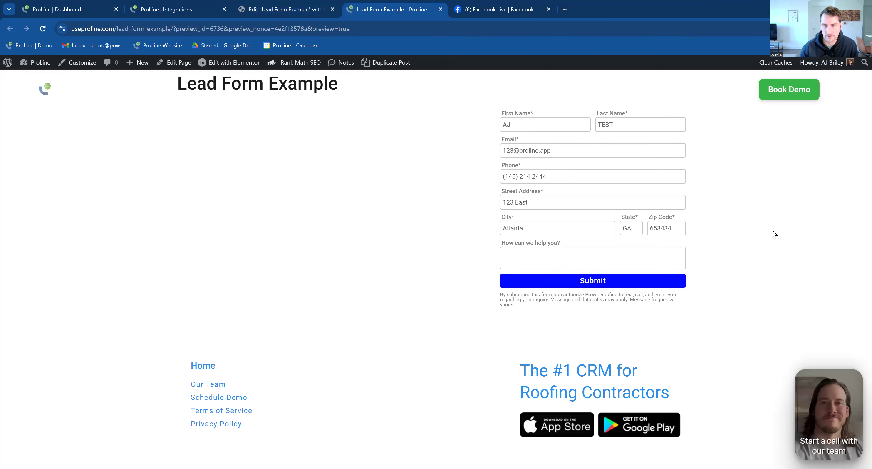
{"action": "type", "text": "test message"}
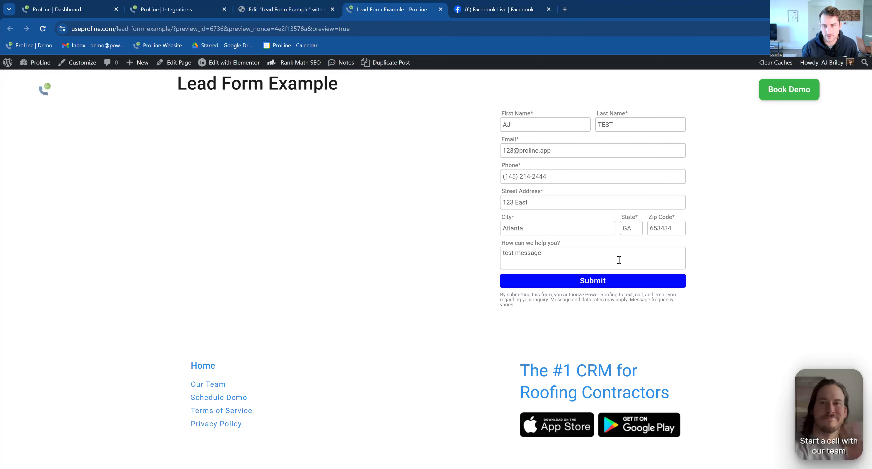
{"action": "left_click", "coordinate": [606, 281]}
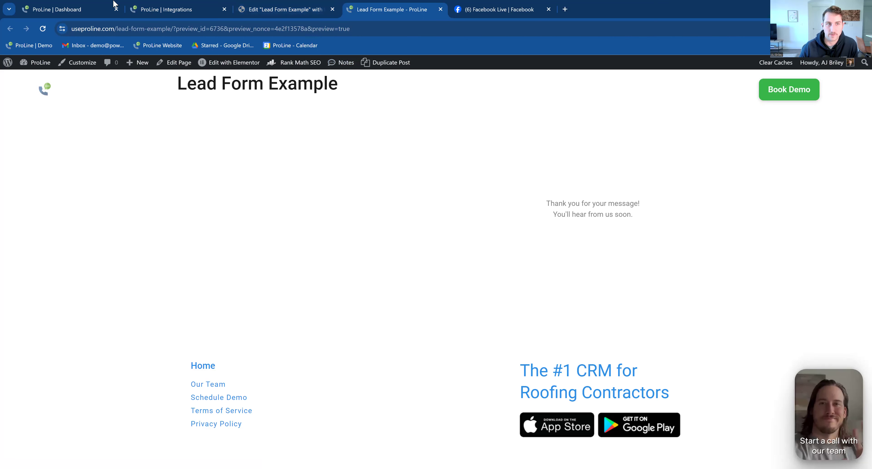
{"action": "left_click", "coordinate": [58, 4]}
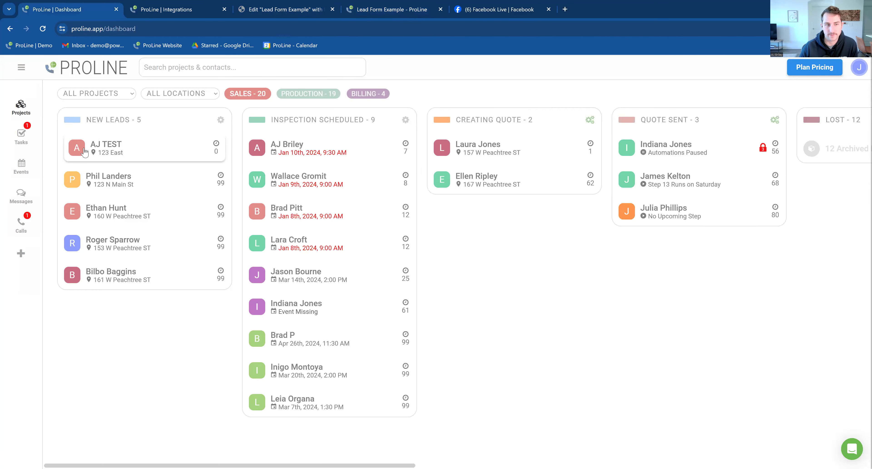
{"action": "left_click", "coordinate": [115, 152]}
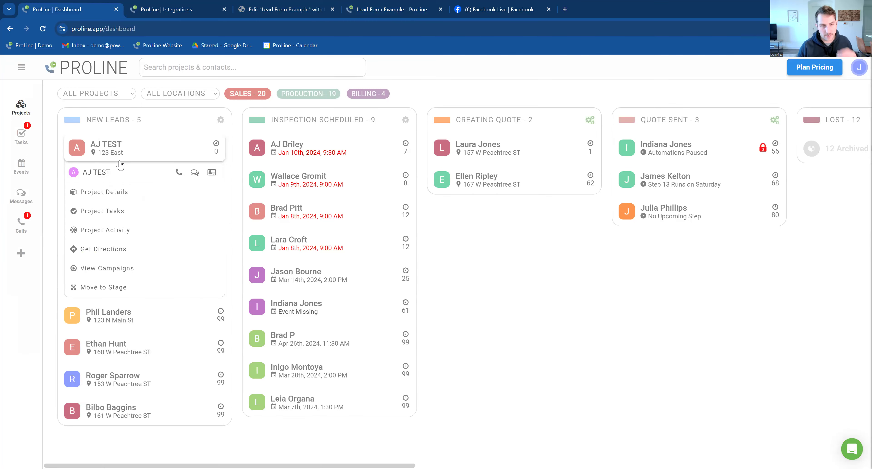
{"action": "left_click", "coordinate": [251, 266]}
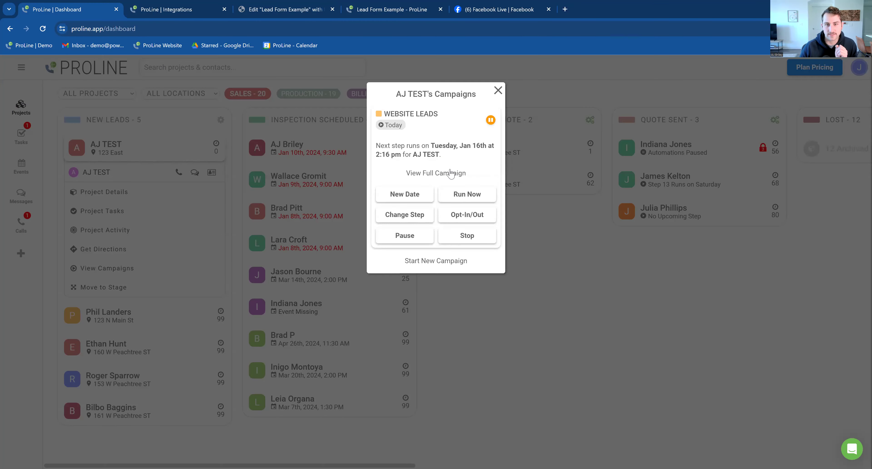
{"action": "left_click", "coordinate": [497, 91]}
{"action": "left_click", "coordinate": [212, 173]}
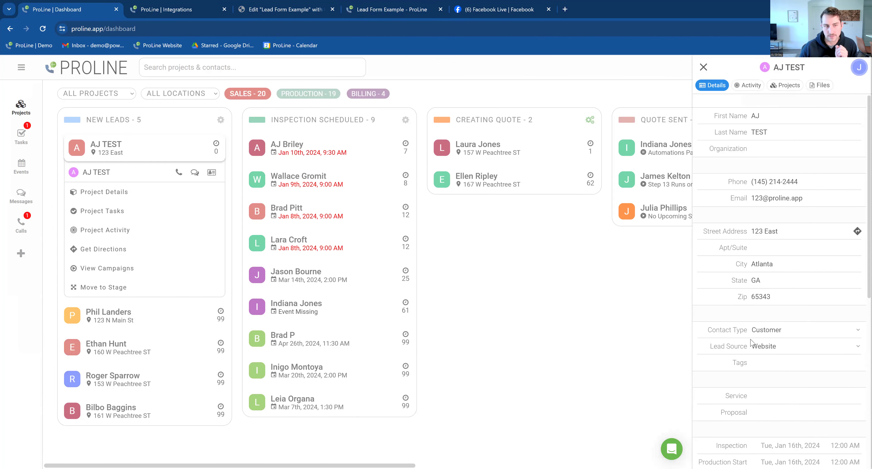
{"action": "left_click", "coordinate": [193, 197]}
{"action": "scroll", "coordinate": [837, 276], "scroll_direction": "down", "scroll_amount": 5}
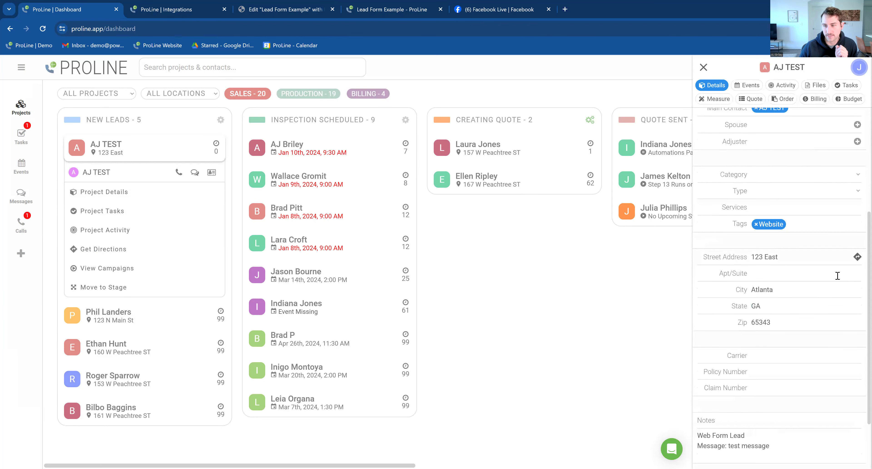
{"action": "scroll", "coordinate": [772, 288], "scroll_direction": "up", "scroll_amount": 3}
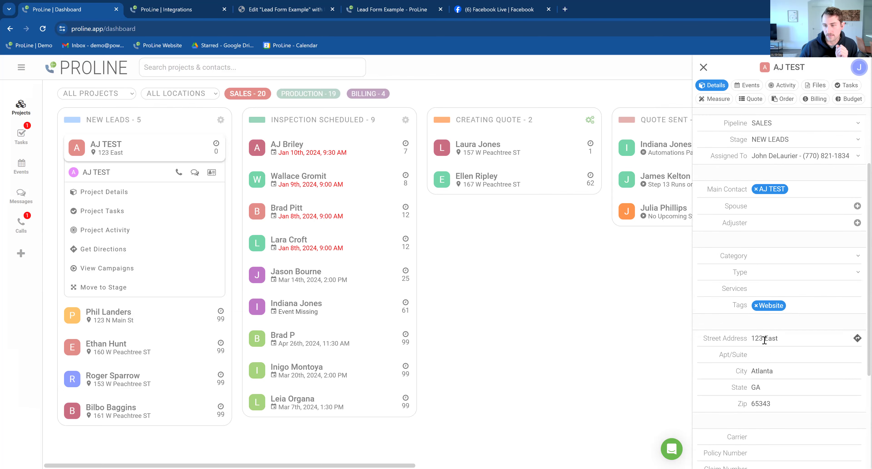
{"action": "scroll", "coordinate": [766, 359], "scroll_direction": "down", "scroll_amount": 2}
{"action": "scroll", "coordinate": [772, 336], "scroll_direction": "up", "scroll_amount": 5}
{"action": "left_click", "coordinate": [704, 67]}
{"action": "left_click", "coordinate": [174, 157]}
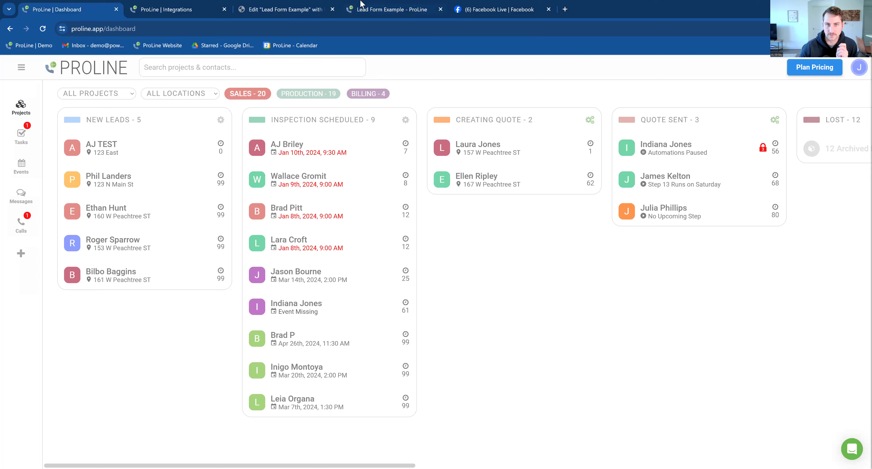
- Switch between the Web Forms integration page and projects board, ending on the Lead Form Example preview
{"action": "left_click", "coordinate": [195, 4]}
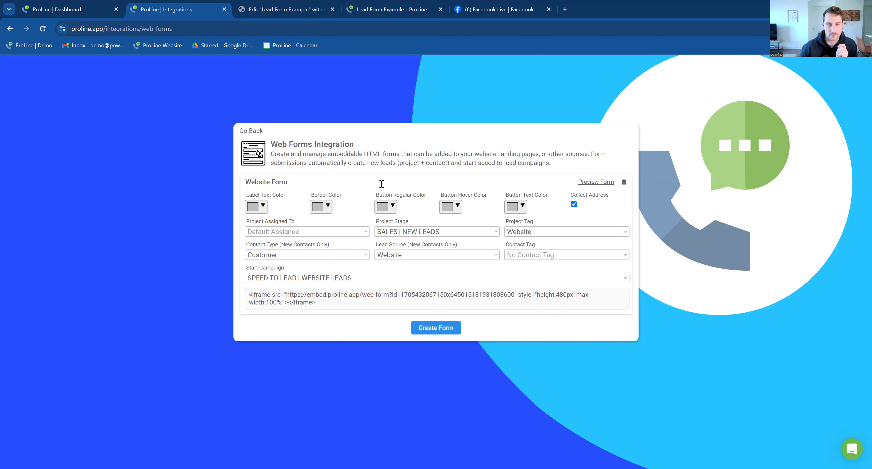
{"action": "left_click", "coordinate": [90, 5]}
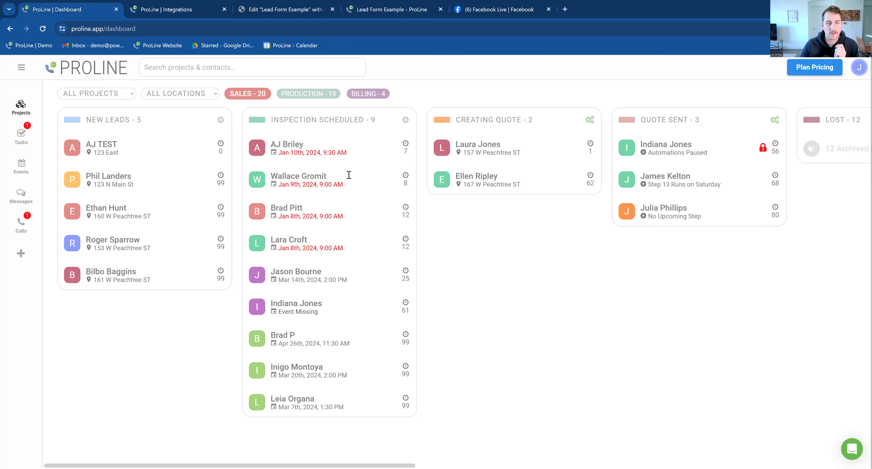
{"action": "key", "text": "ctrl+Tab"}
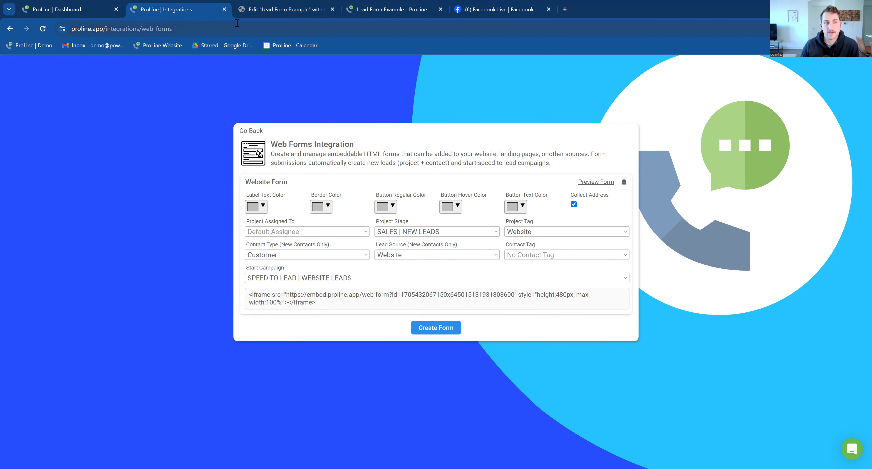
{"action": "left_click", "coordinate": [106, 6]}
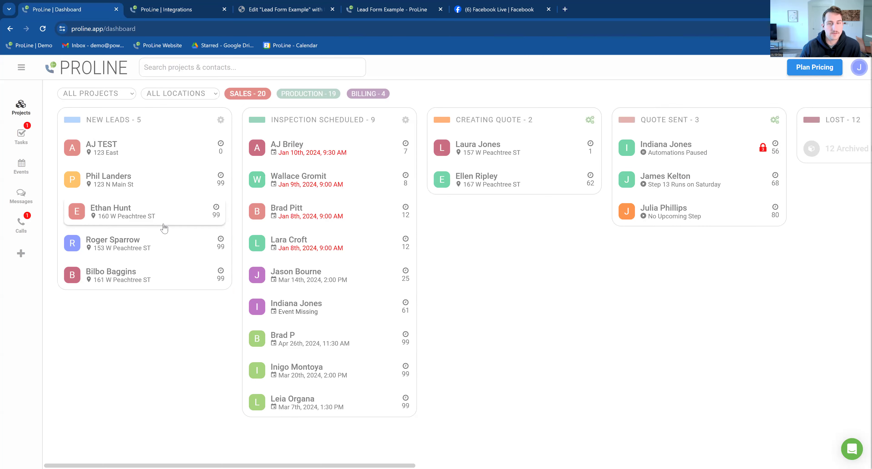
{"action": "left_click", "coordinate": [394, 4]}
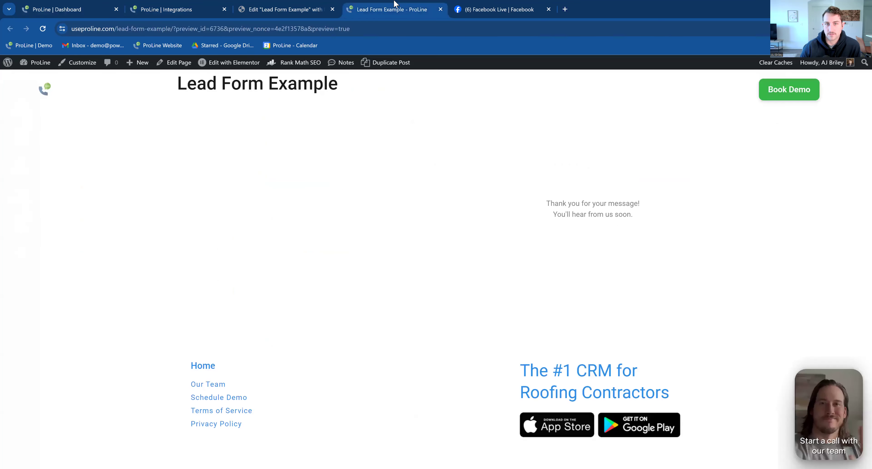
- On the Web Forms page, close the Website Form preview and copy its iframe embed code
{"action": "left_click", "coordinate": [198, 9]}
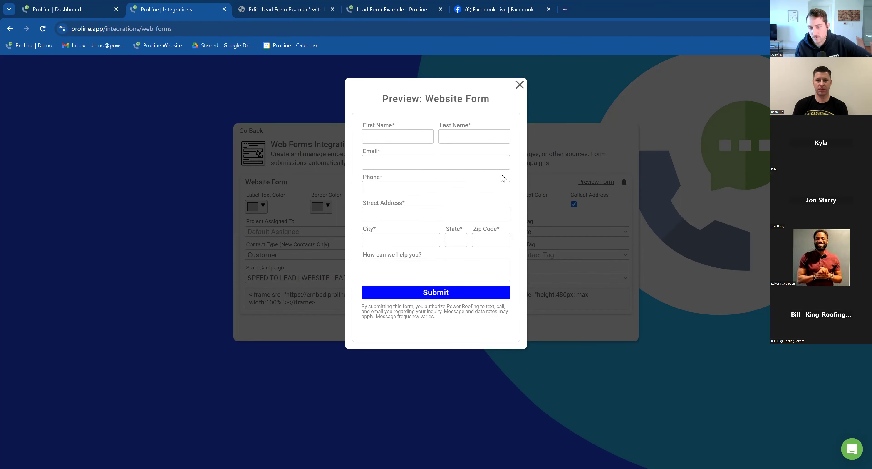
{"action": "left_click", "coordinate": [309, 300]}
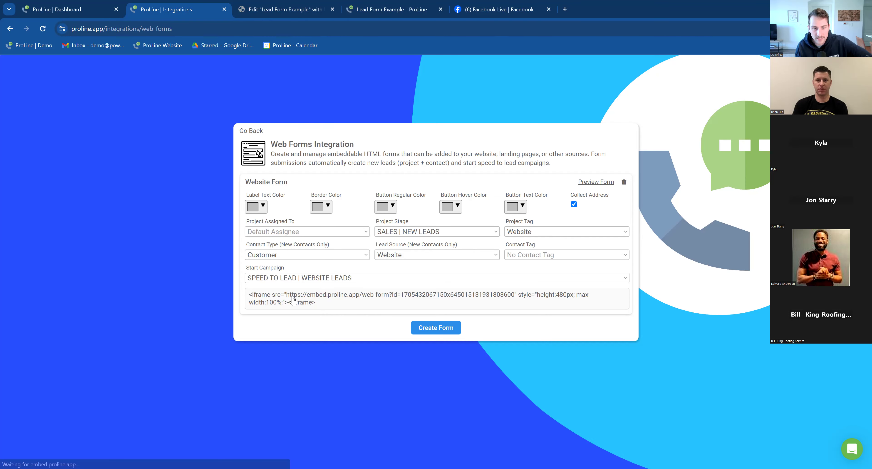
{"action": "left_click", "coordinate": [327, 304]}
- Paste the embed code into a new tab, trim it to the bare URL, load it, then close the tab
{"action": "left_click", "coordinate": [564, 9]}
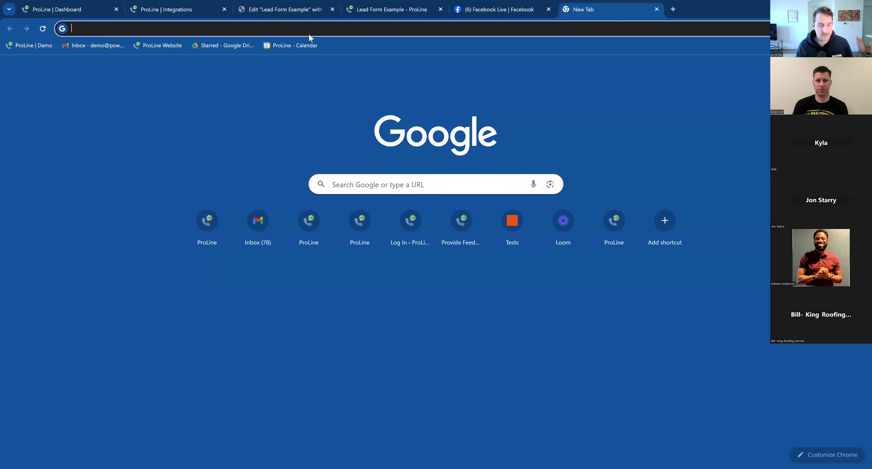
{"action": "key", "text": "ctrl+v"}
{"action": "left_click_drag", "start_coordinate": [116, 29], "coordinate": [76, 31]}
{"action": "key", "text": "BackSpace"}
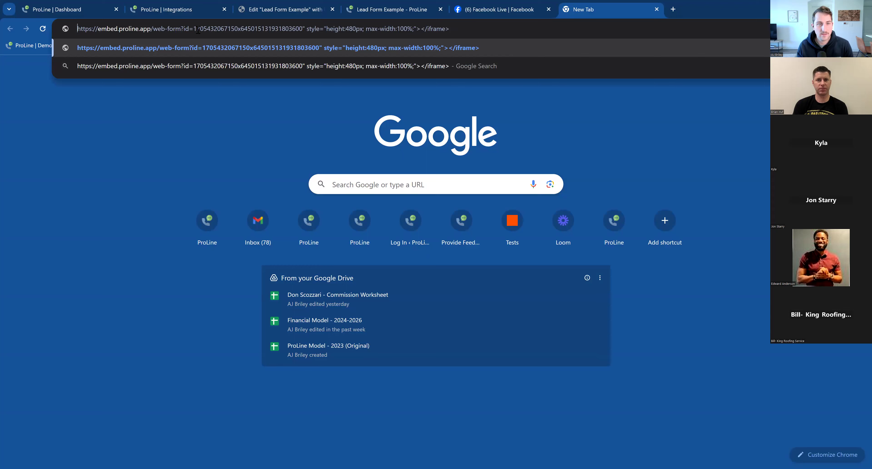
{"action": "left_click_drag", "start_coordinate": [303, 30], "coordinate": [489, 28]}
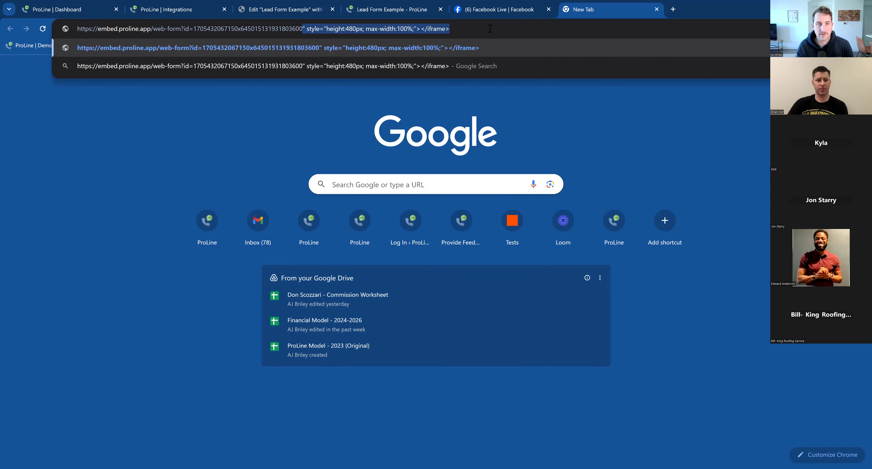
{"action": "key", "text": "BackSpace"}
{"action": "key", "text": "Return"}
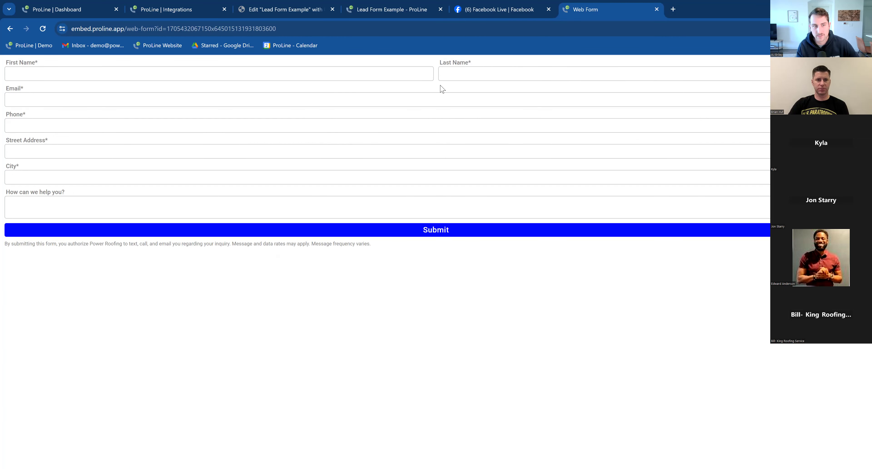
{"action": "left_click", "coordinate": [657, 9]}
{"action": "left_click", "coordinate": [419, 4]}
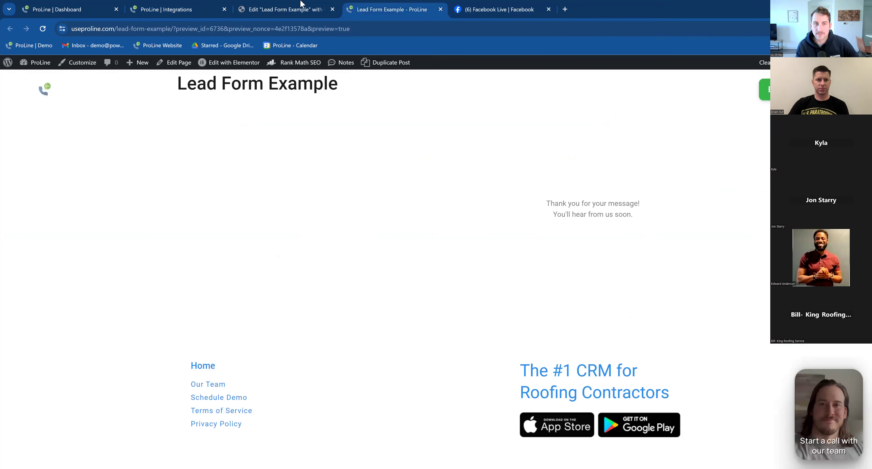
{"action": "left_click", "coordinate": [273, 9]}
{"action": "left_click", "coordinate": [193, 4]}
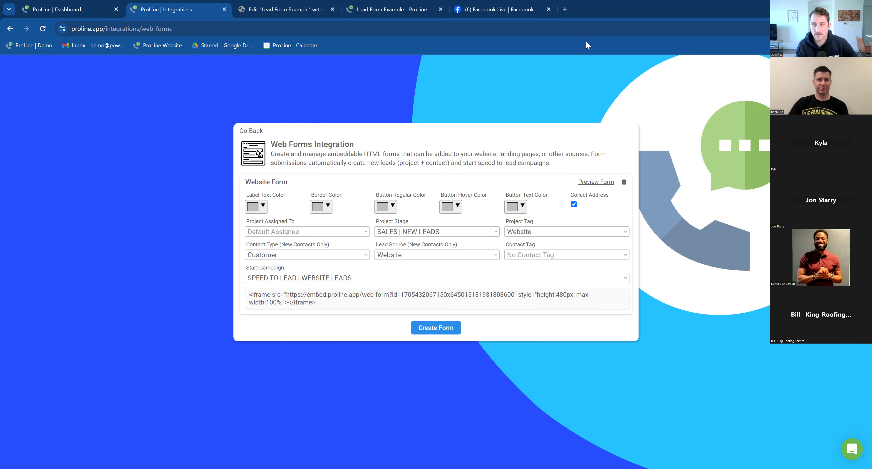
{"action": "left_click", "coordinate": [310, 7]}
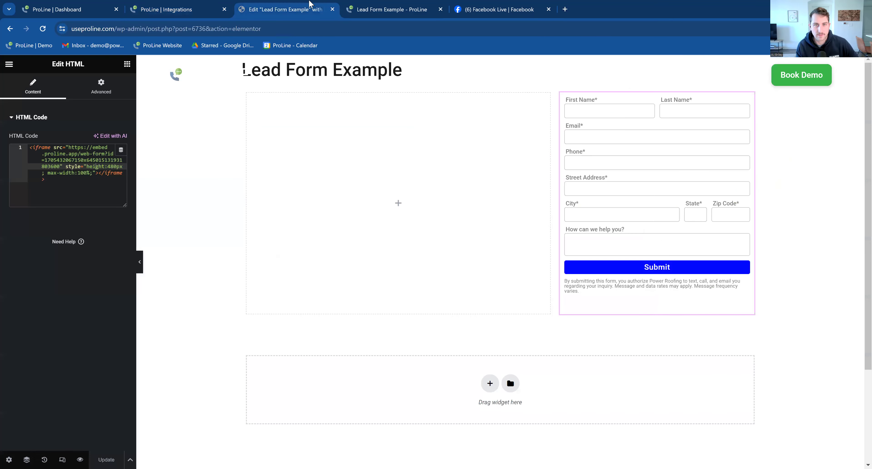
{"action": "left_click", "coordinate": [414, 5]}
{"action": "left_click", "coordinate": [469, 4]}
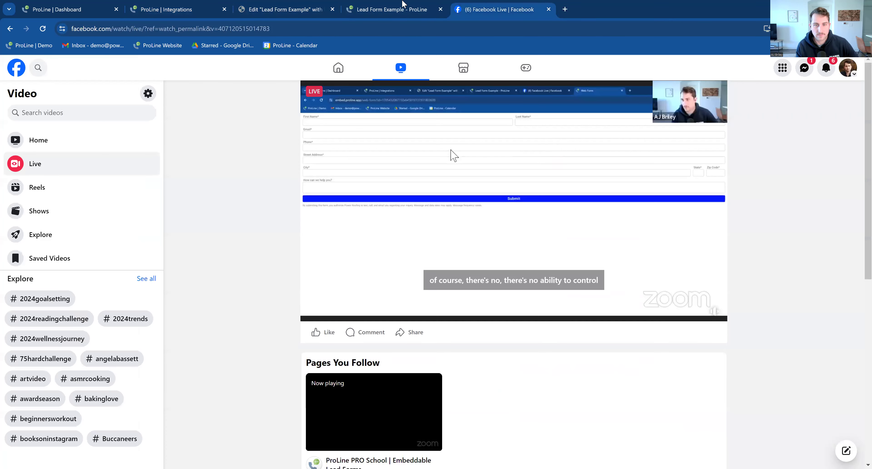
{"action": "left_click", "coordinate": [405, 5]}
{"action": "left_click", "coordinate": [298, 4]}
{"action": "left_click", "coordinate": [165, 5]}
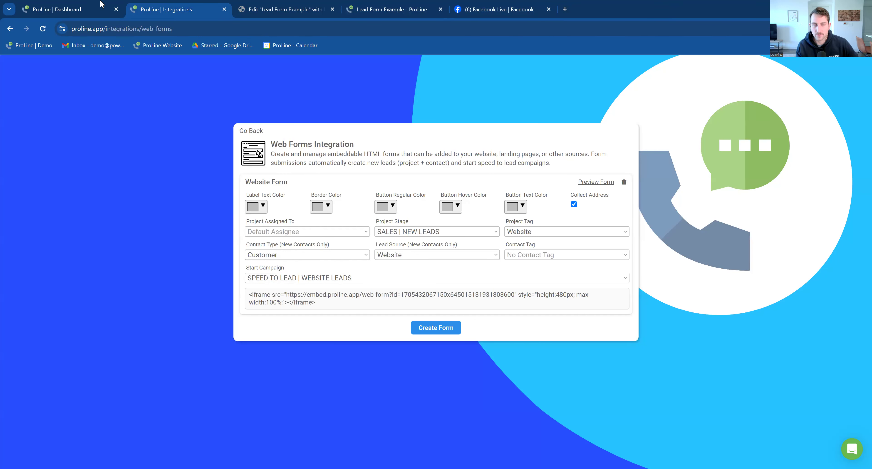